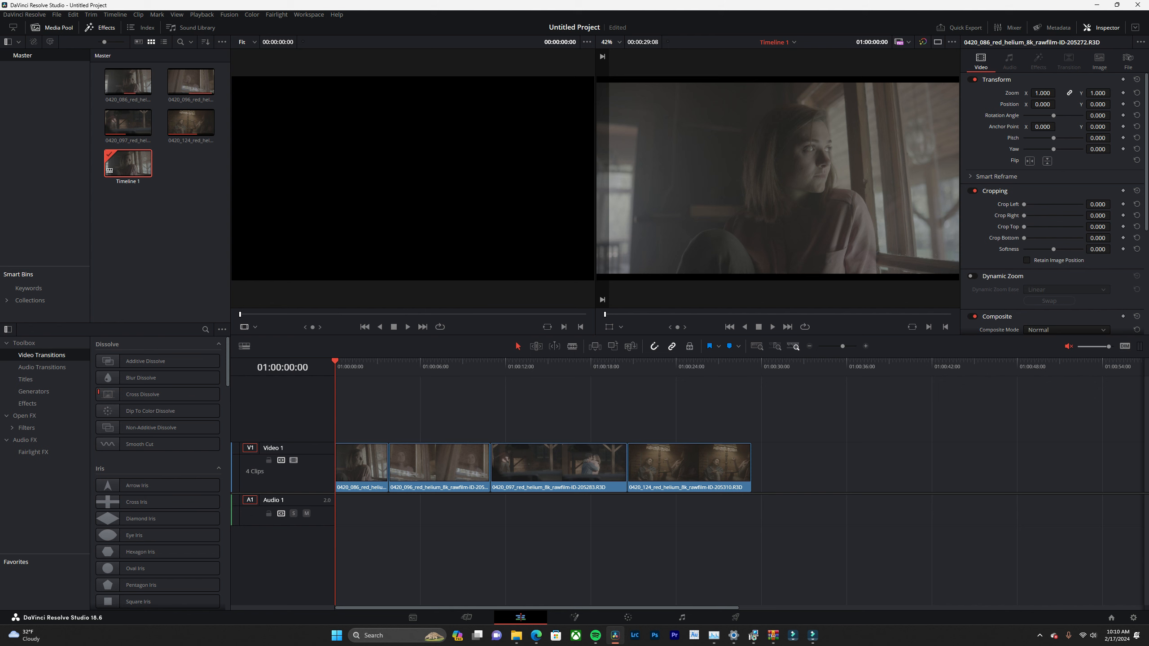
Scrub through the timeline clips, return to the first frame and switch to the Color page
{"action": "left_click_drag", "start_coordinate": [335, 362], "coordinate": [545, 361]}
{"action": "key", "text": "Home"}
{"action": "key", "text": "shift+6"}
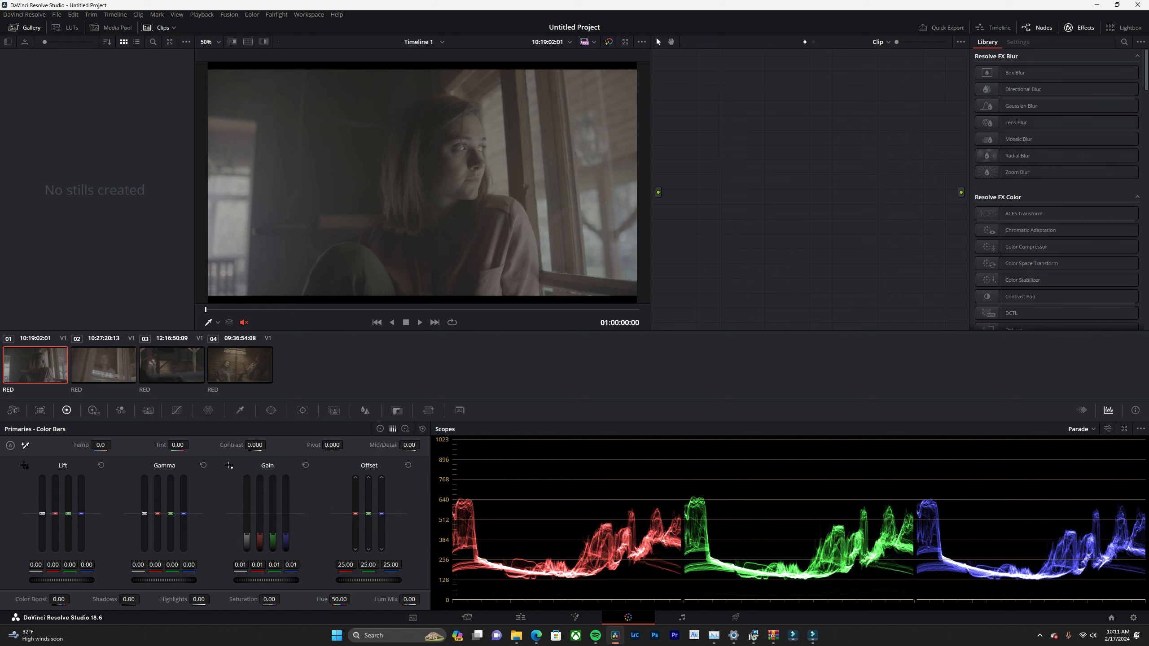
Set the project's color science to DaVinci YRGB Color Managed and save the project settings
{"action": "left_click", "coordinate": [1134, 617]}
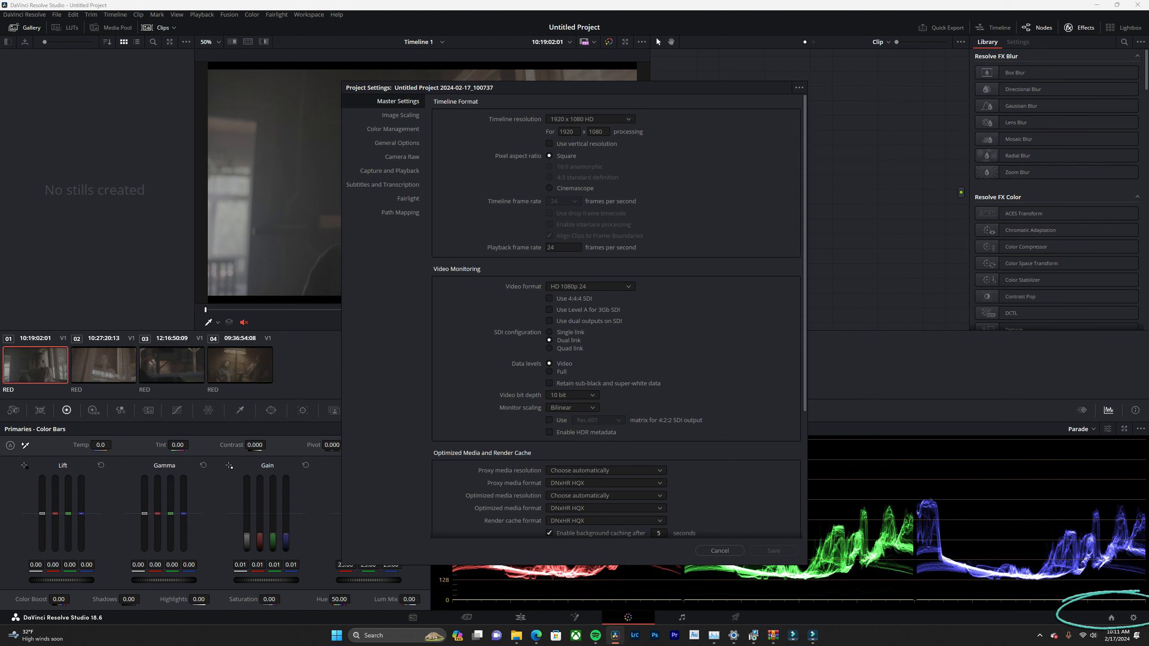
{"action": "left_click", "coordinate": [393, 129]}
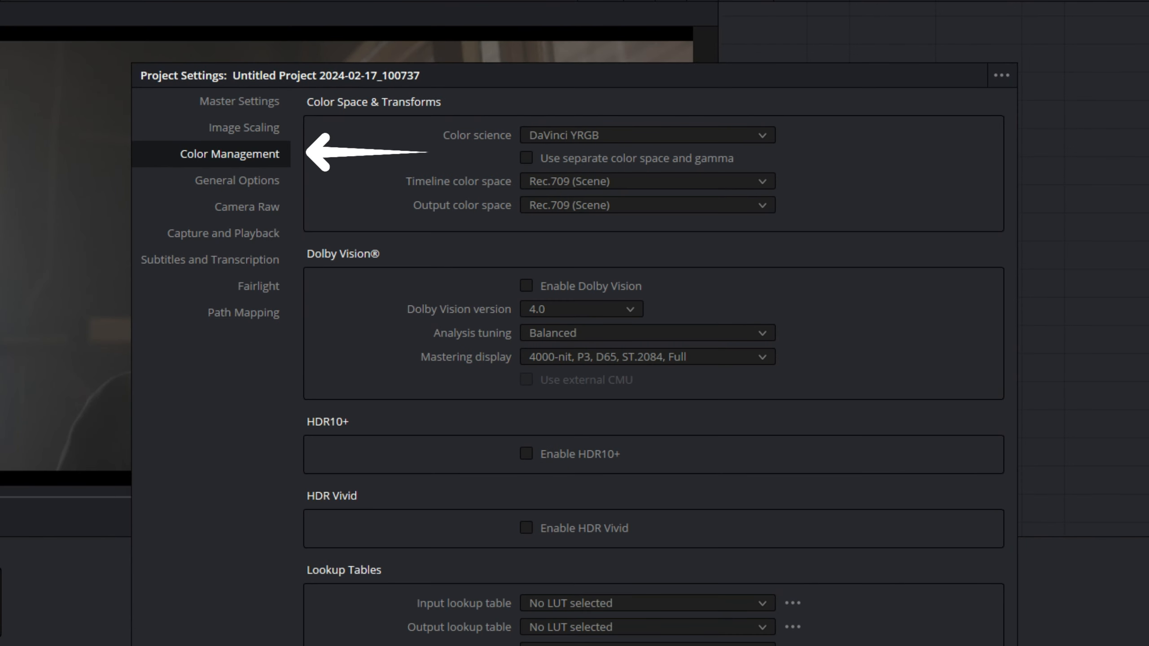
{"action": "left_click", "coordinate": [647, 135]}
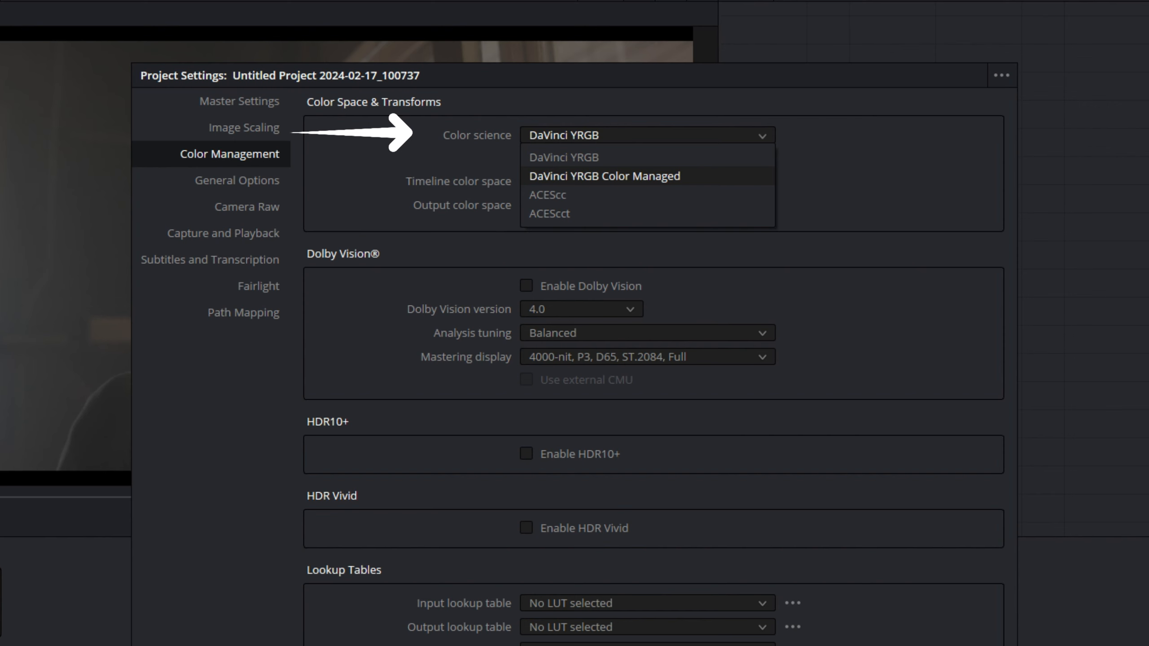
{"action": "left_click", "coordinate": [604, 175]}
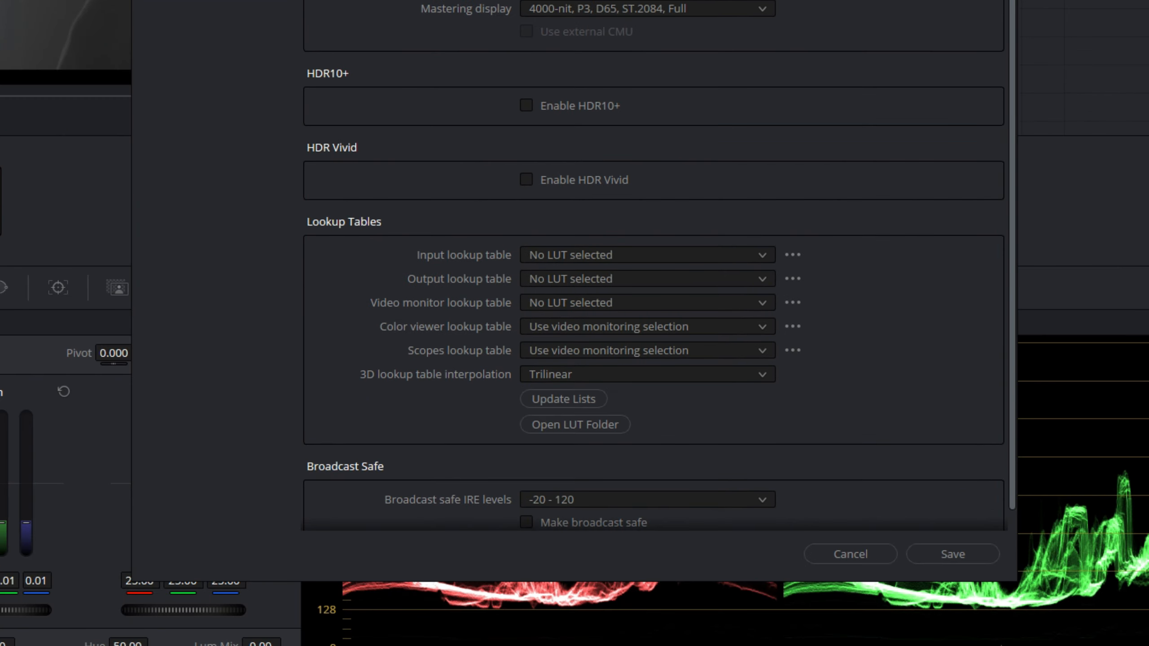
{"action": "left_click", "coordinate": [953, 554]}
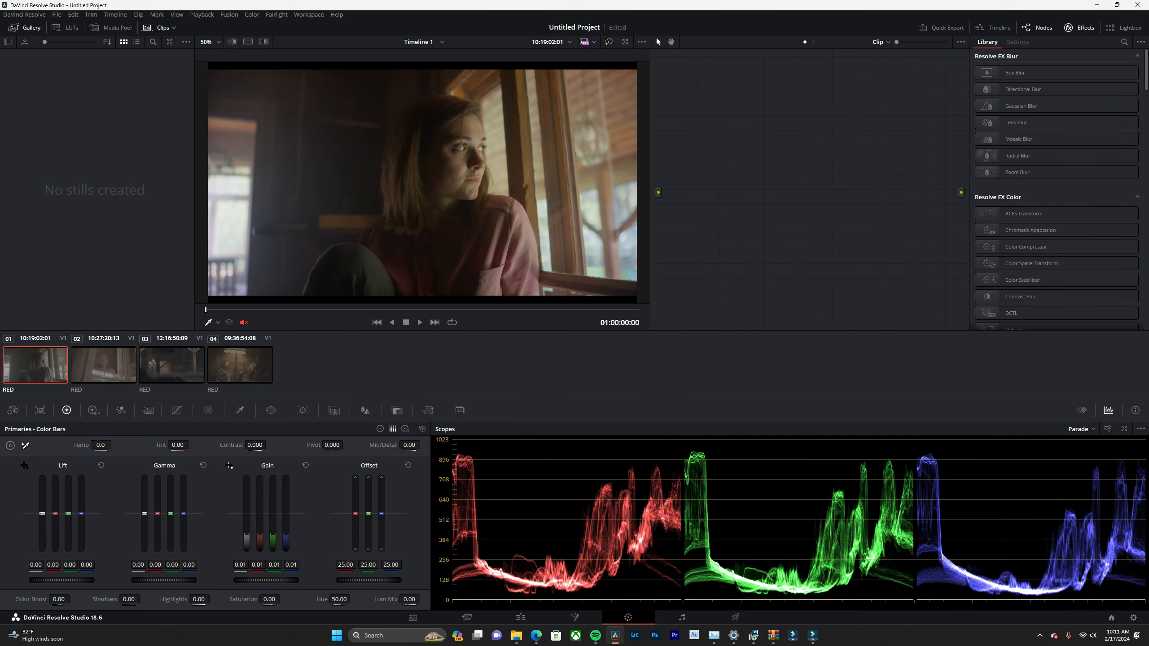
Review the color-managed image of the timeline clips one after another, finishing on clip 04
{"action": "left_click", "coordinate": [103, 365]}
{"action": "left_click", "coordinate": [172, 365]}
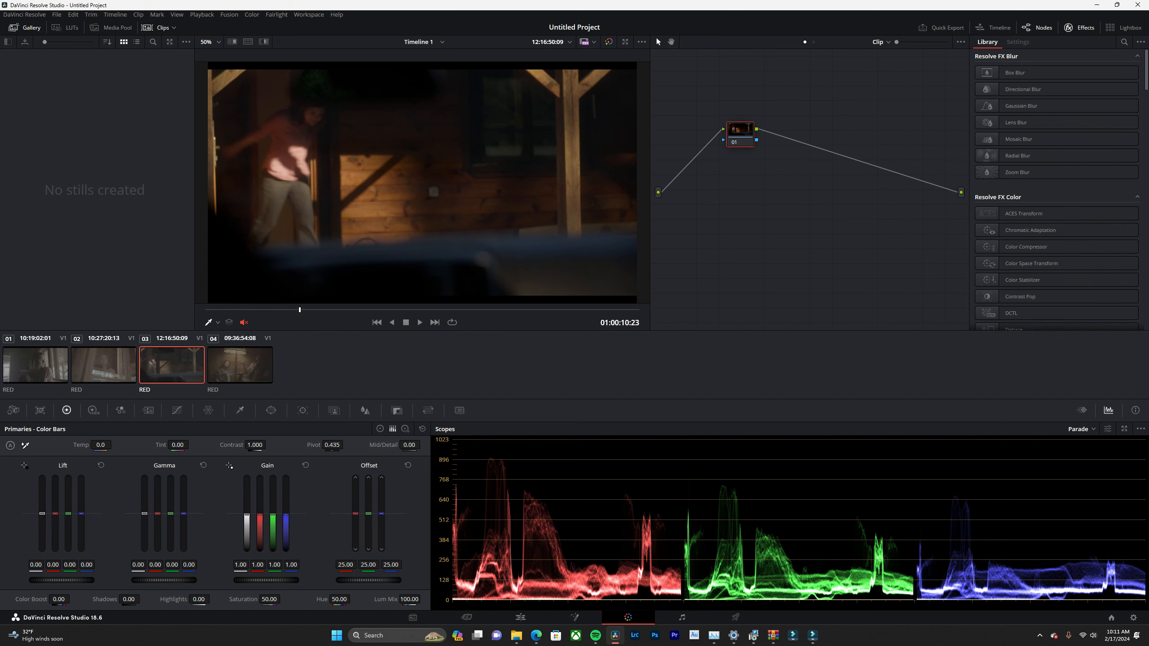
{"action": "left_click_drag", "start_coordinate": [300, 310], "coordinate": [318, 310]}
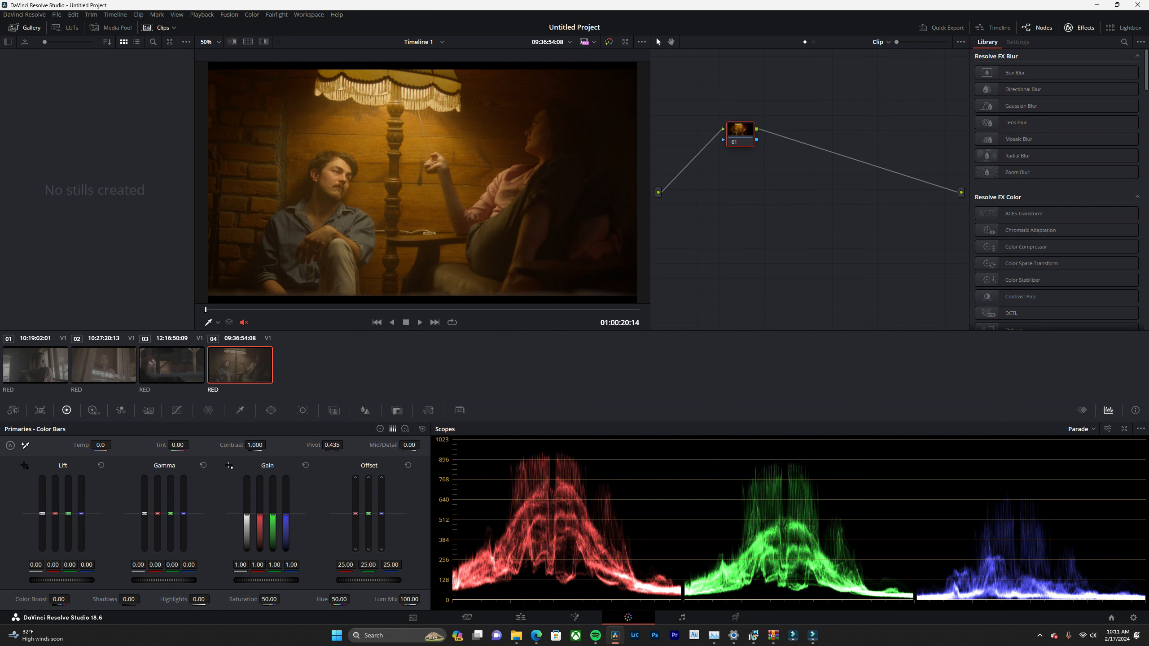
{"action": "left_click", "coordinate": [35, 366]}
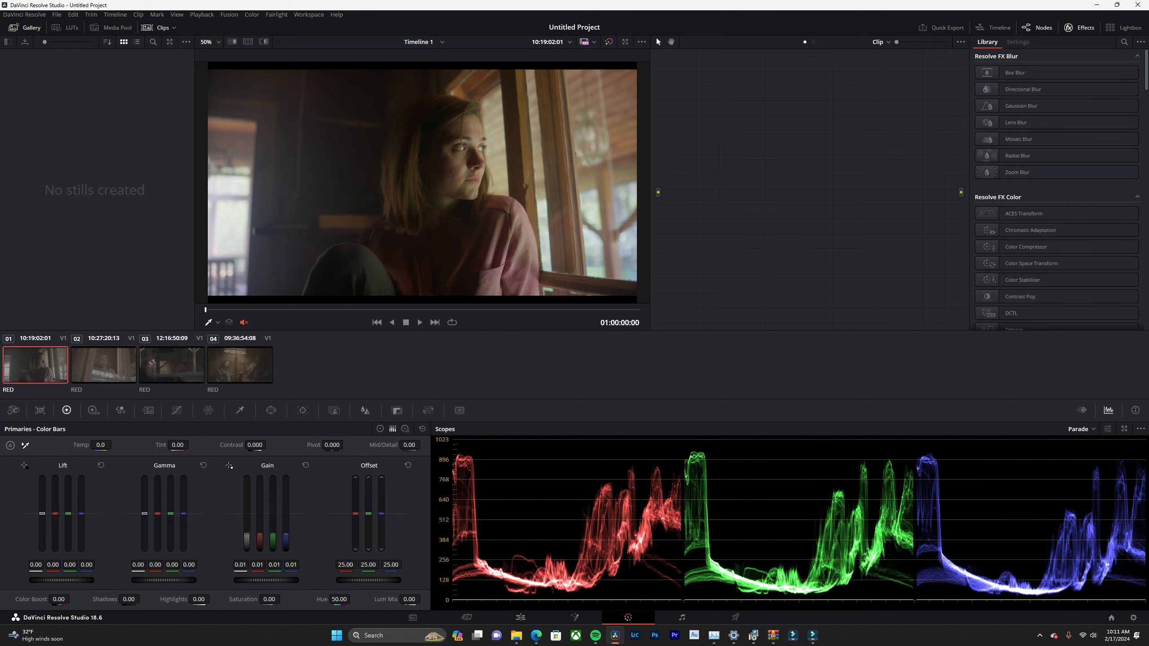
{"action": "left_click", "coordinate": [172, 365]}
{"action": "left_click", "coordinate": [239, 366]}
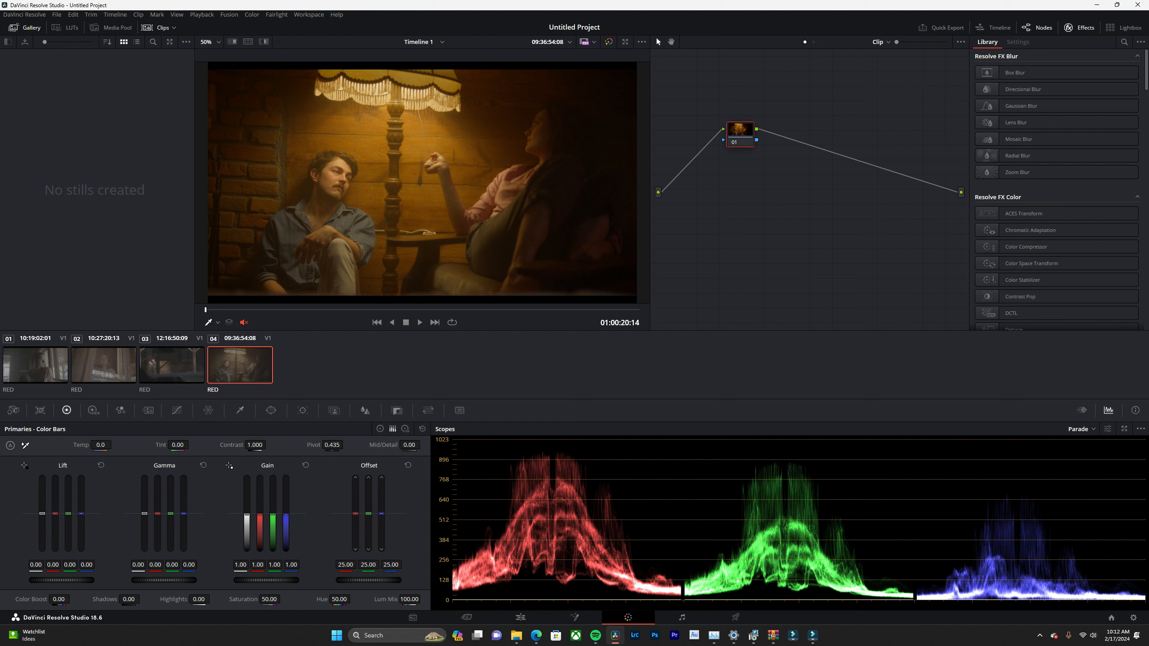
Switch the node graph to timeline level, hide the effects library and add a serial node for the whole timeline
{"action": "left_click_drag", "start_coordinate": [740, 136], "coordinate": [753, 161]}
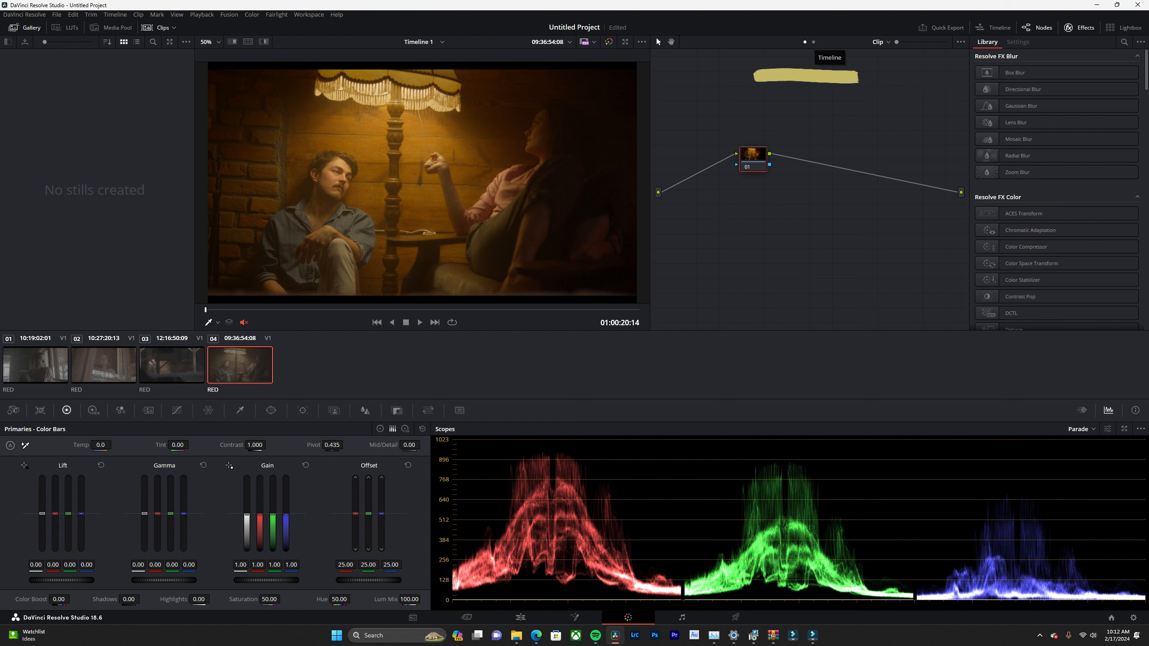
{"action": "left_click", "coordinate": [813, 42]}
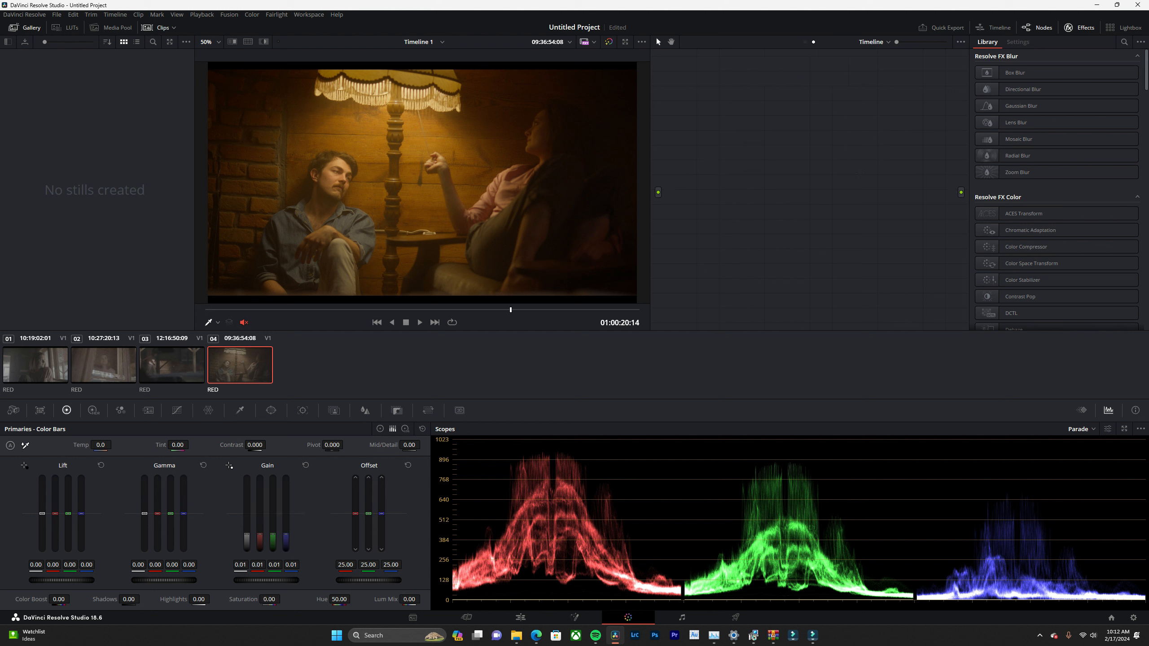
{"action": "left_click", "coordinate": [1079, 28]}
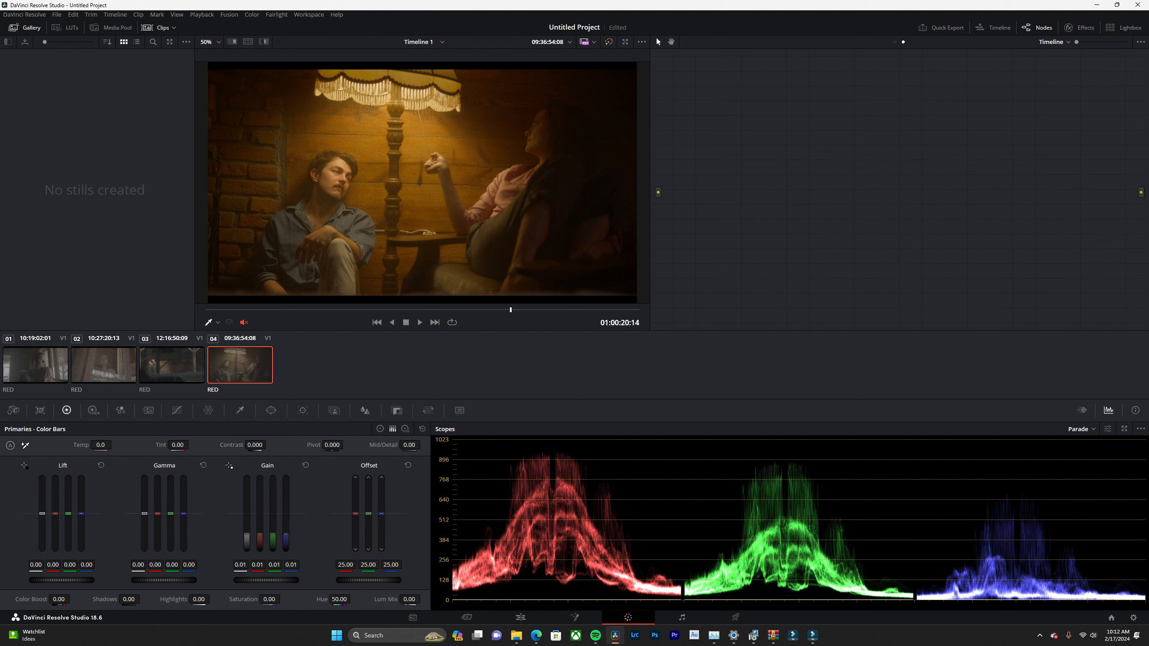
{"action": "key", "text": "alt+s"}
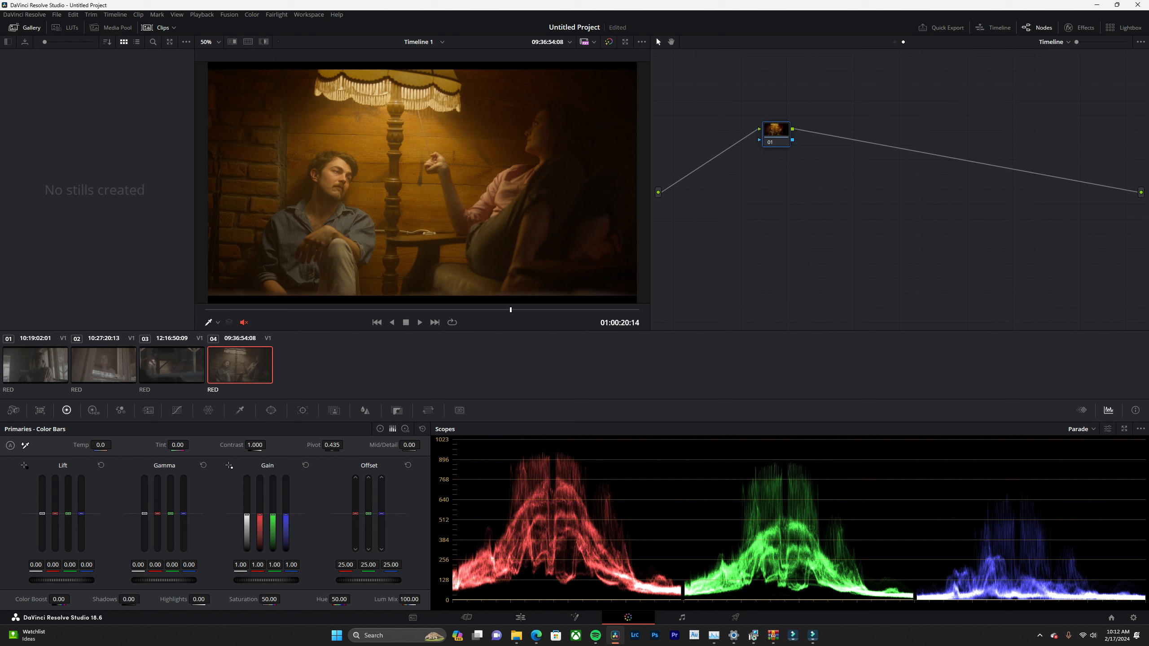
{"action": "left_click_drag", "start_coordinate": [777, 132], "coordinate": [817, 124]}
Apply the Kodk 5279 LUT to the timeline node
{"action": "right_click", "coordinate": [817, 124]}
{"action": "mouse_move", "coordinate": [842, 210]}
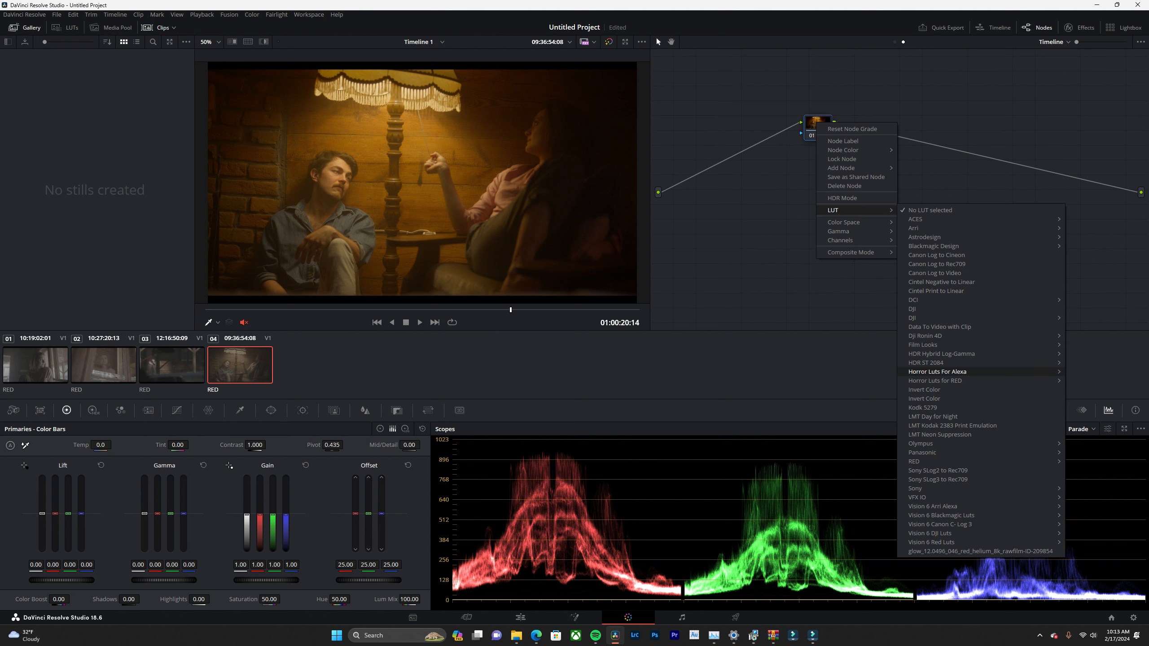
{"action": "left_click", "coordinate": [923, 408]}
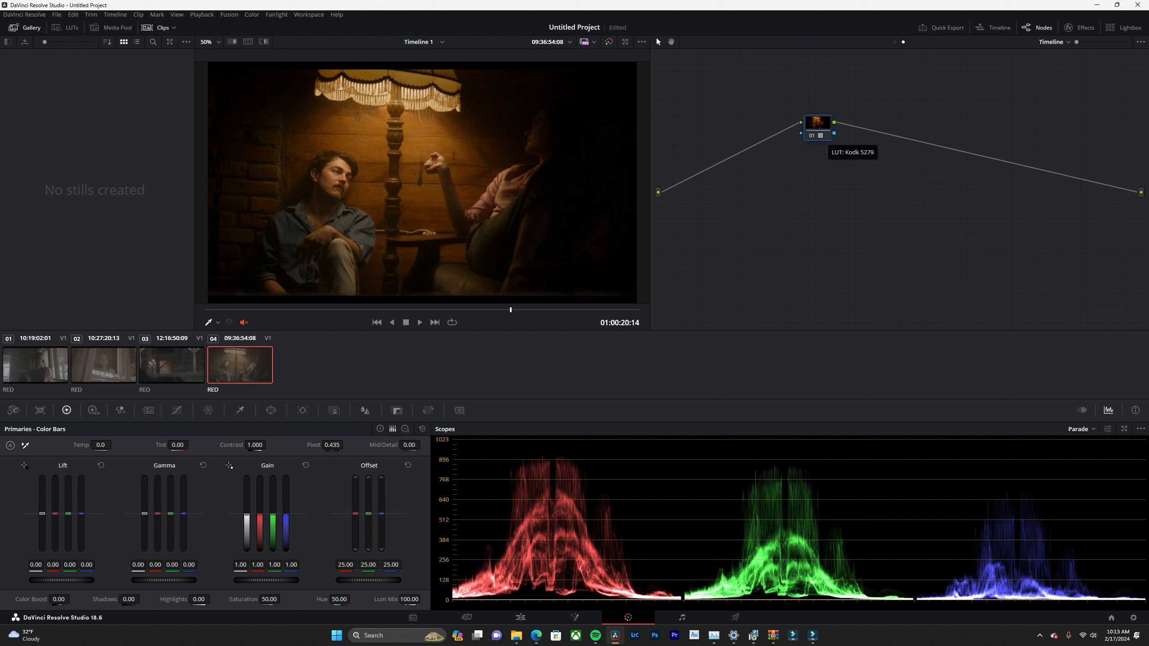
{"action": "left_click_drag", "start_coordinate": [818, 126], "coordinate": [831, 103]}
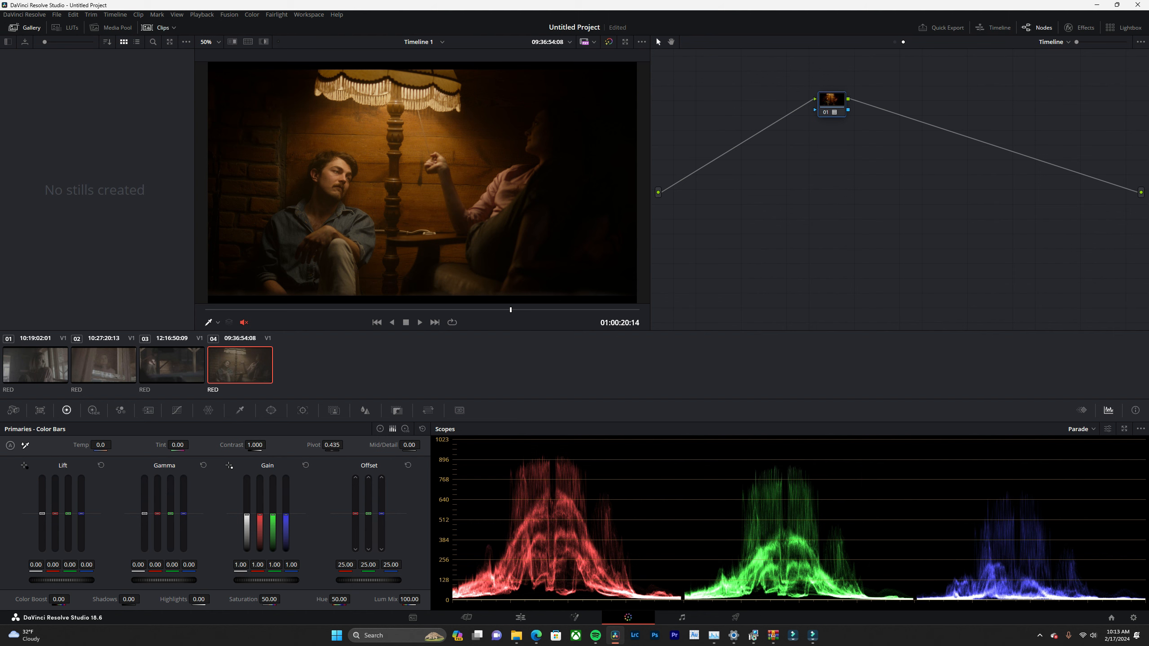
Examine the LUT across all the clips and compare the image with the timeline node disabled and enabled
{"action": "left_click", "coordinate": [36, 366]}
{"action": "key", "text": "Down"}
{"action": "key", "text": "Down"}
{"action": "key", "text": "Down"}
{"action": "key", "text": "Down"}
{"action": "key", "text": "Down"}
{"action": "key", "text": "Down"}
{"action": "key", "text": "Down"}
{"action": "key", "text": "ctrl+d"}
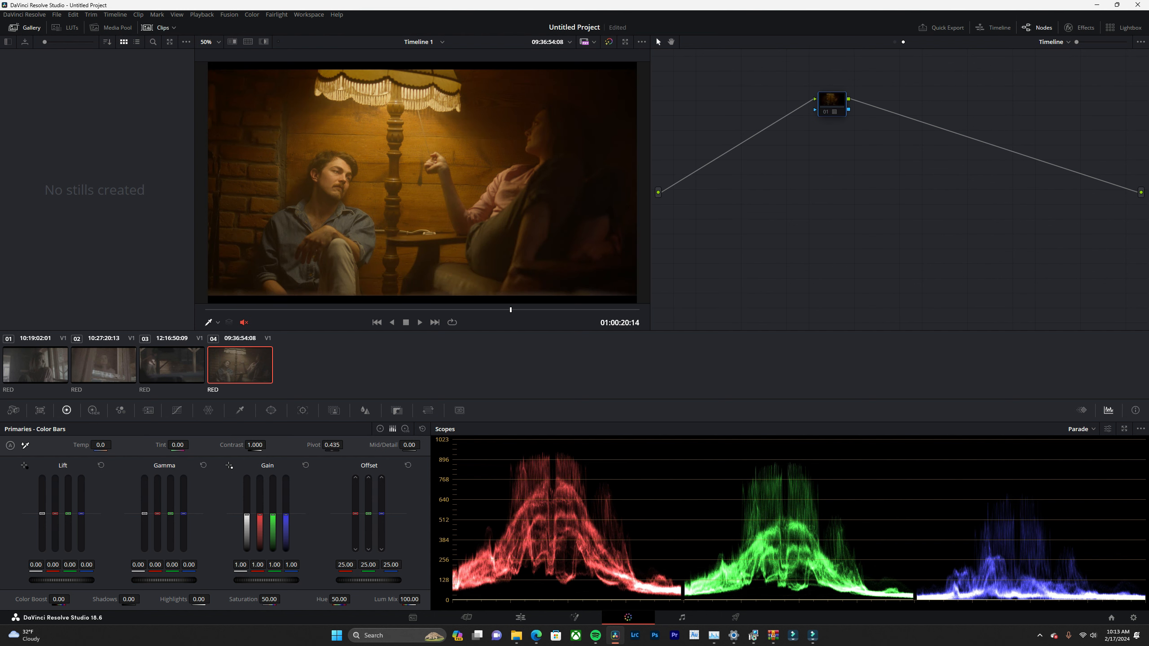
{"action": "key", "text": "ctrl+d"}
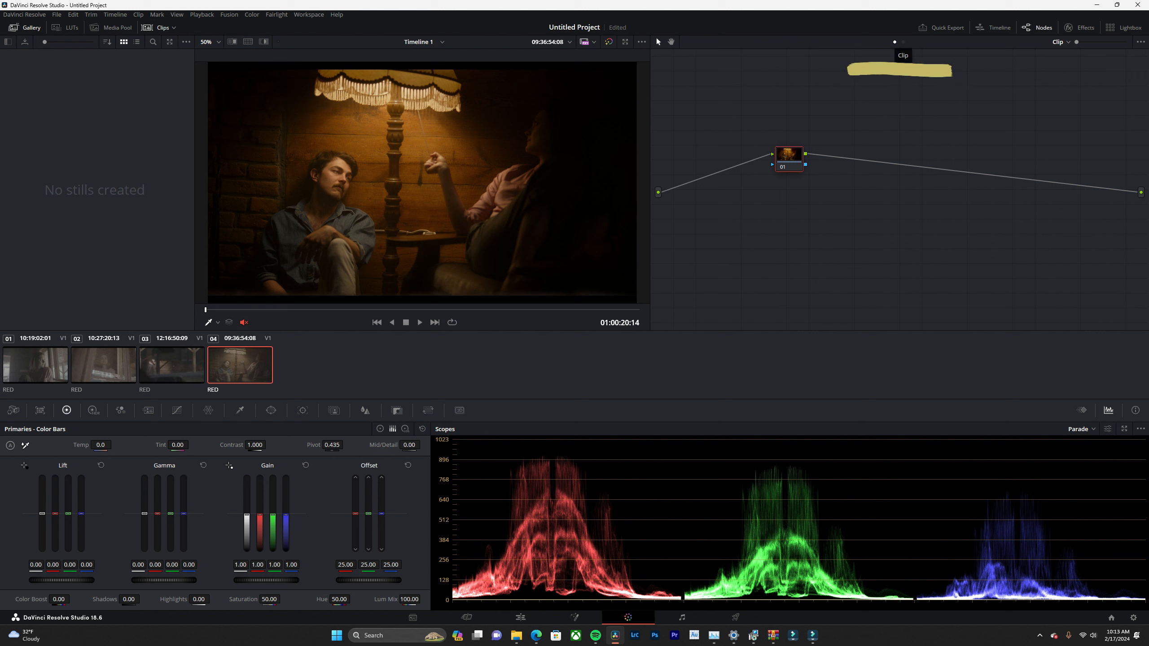
Step back and forth through the four clips at clip level to compare their looks, finishing on clip 01
{"action": "left_click_drag", "start_coordinate": [787, 157], "coordinate": [766, 131]}
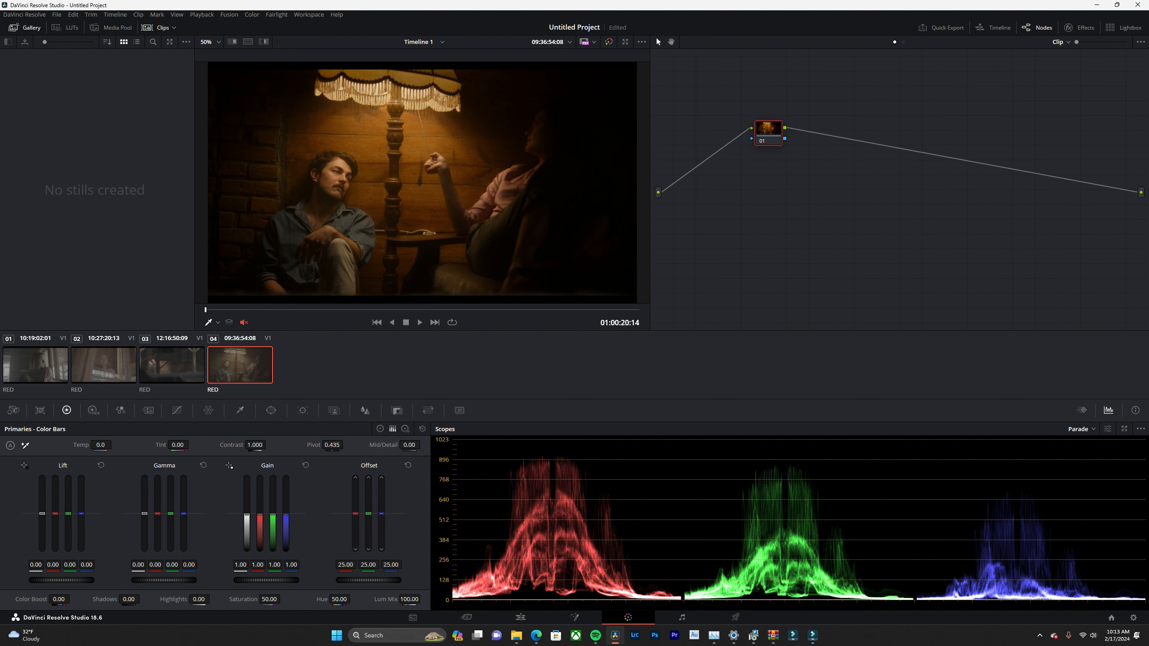
{"action": "left_click", "coordinate": [35, 365]}
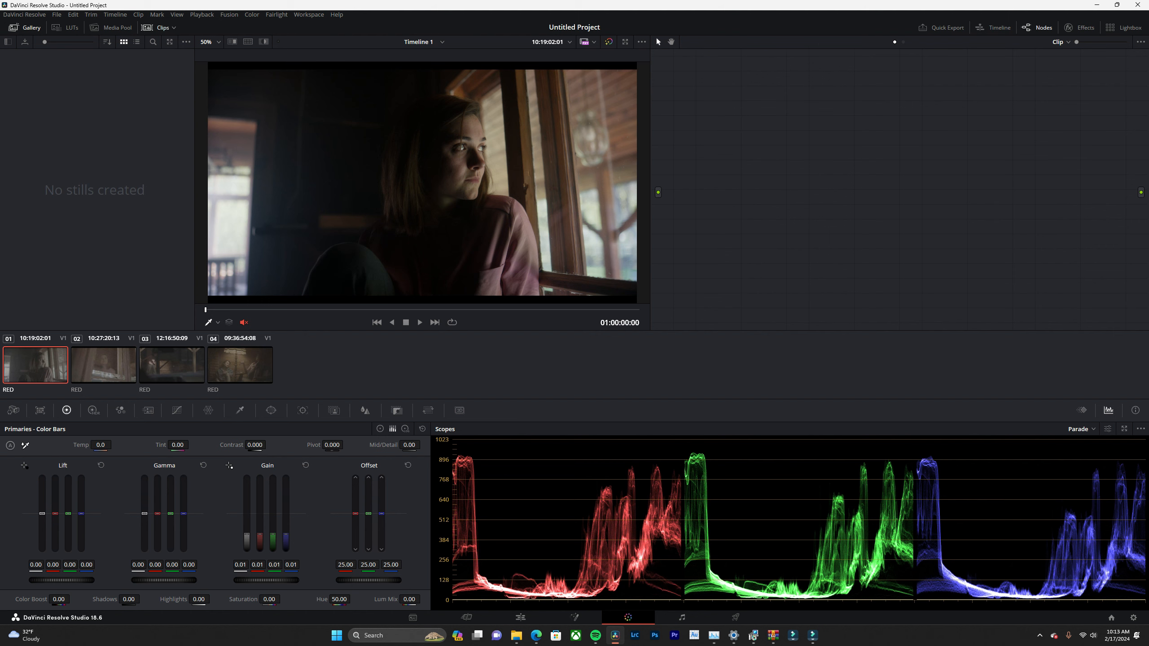
{"action": "key", "text": "Down"}
{"action": "key", "text": "Down"}
{"action": "key", "text": "Down"}
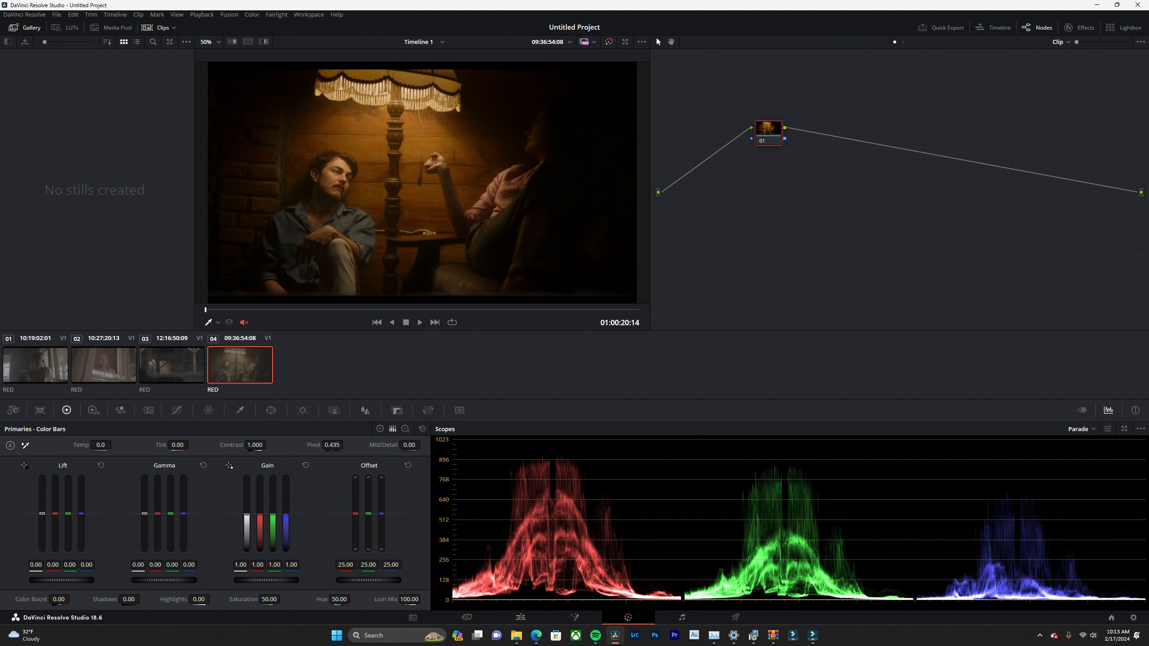
{"action": "key", "text": "Up"}
{"action": "key", "text": "Up"}
{"action": "key", "text": "Up"}
{"action": "key", "text": "Down"}
{"action": "key", "text": "Down"}
{"action": "key", "text": "Down"}
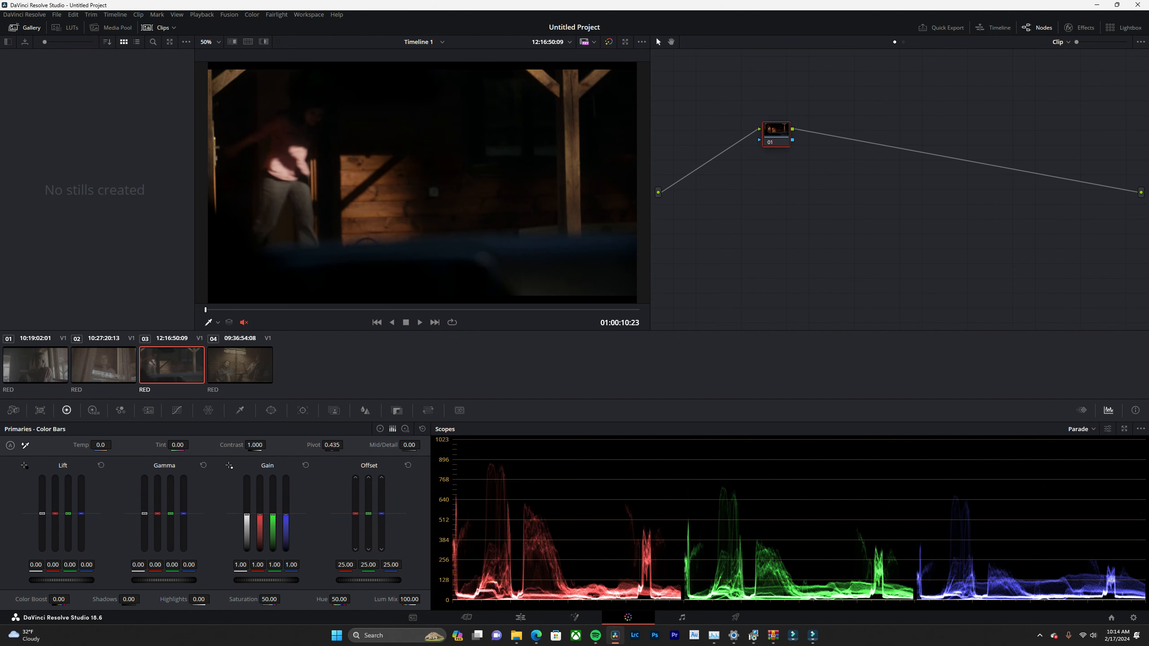
{"action": "key", "text": "Up"}
{"action": "key", "text": "Up"}
{"action": "key", "text": "Up"}
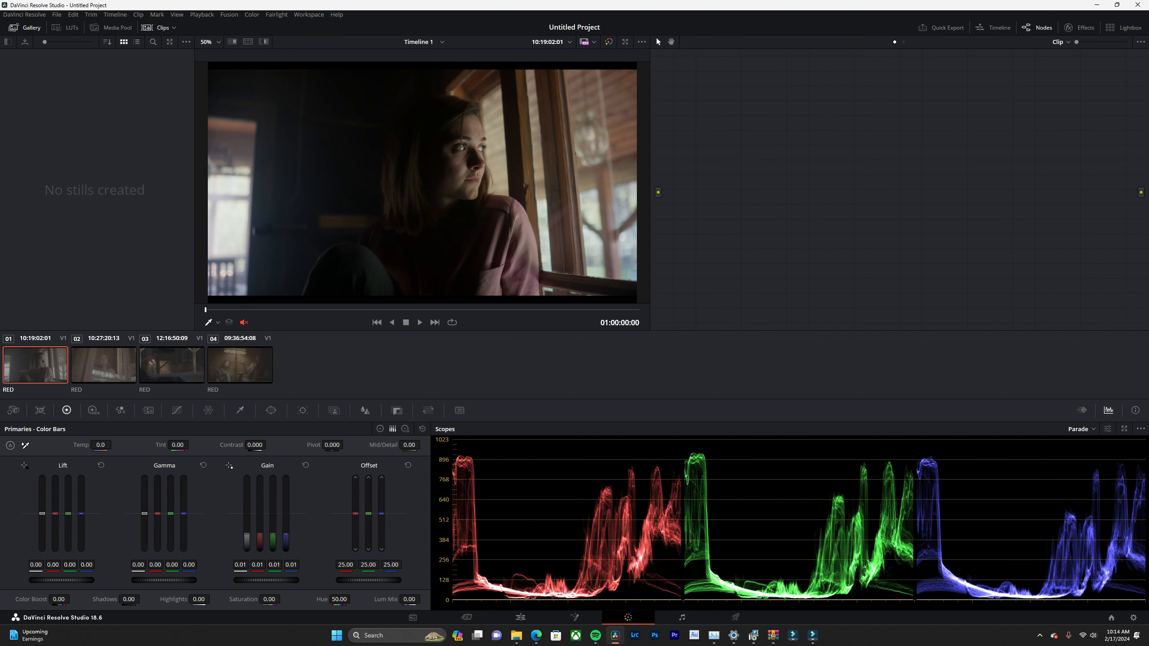
{"action": "key", "text": "Down"}
{"action": "key", "text": "Down"}
{"action": "key", "text": "Down"}
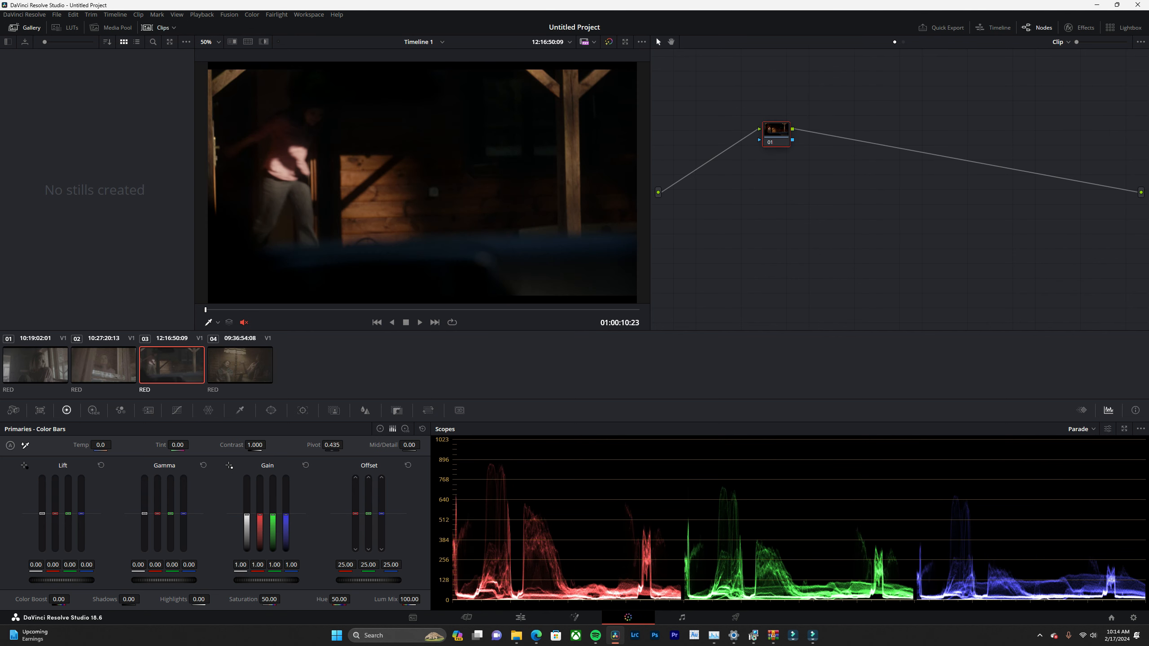
{"action": "key", "text": "Up"}
{"action": "key", "text": "Up"}
{"action": "key", "text": "Up"}
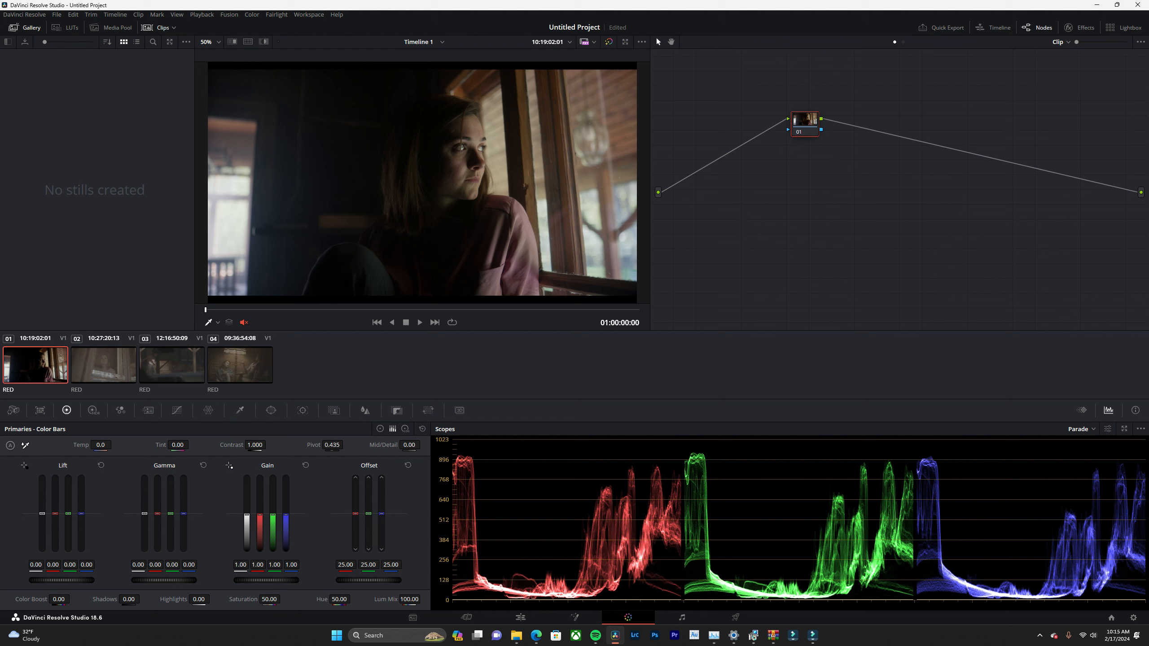
Warm up clip 01 by setting its first node's temperature to 1200 and check the image full screen
{"action": "left_click_drag", "start_coordinate": [100, 445], "coordinate": [132, 445]}
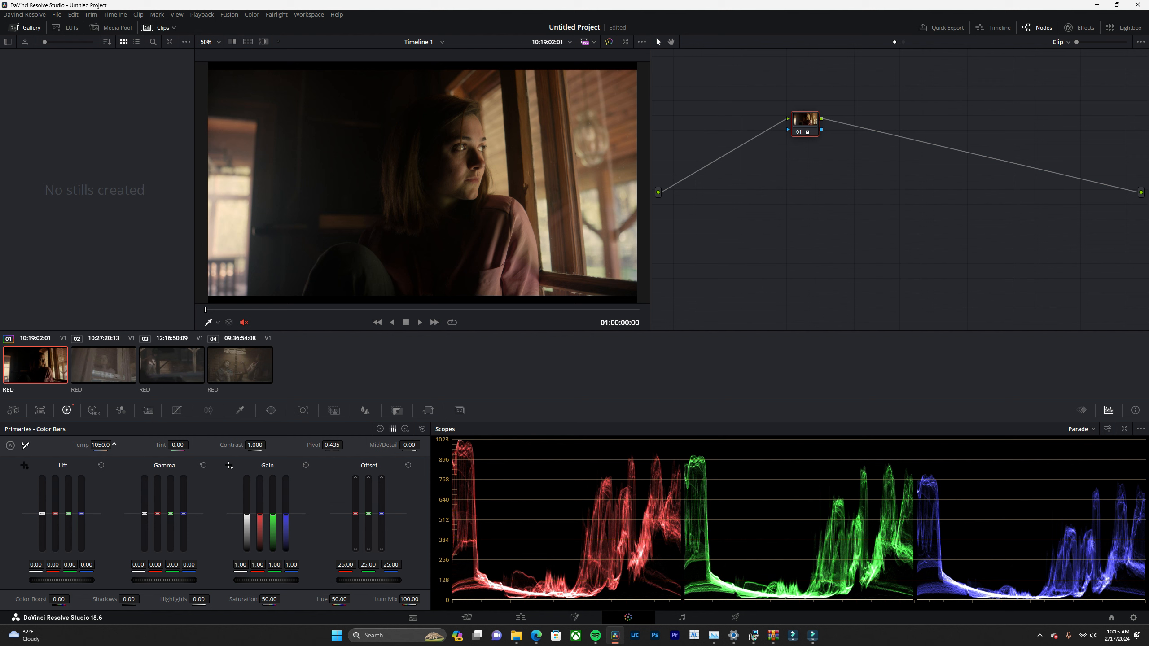
{"action": "left_click_drag", "start_coordinate": [114, 445], "coordinate": [114, 444]}
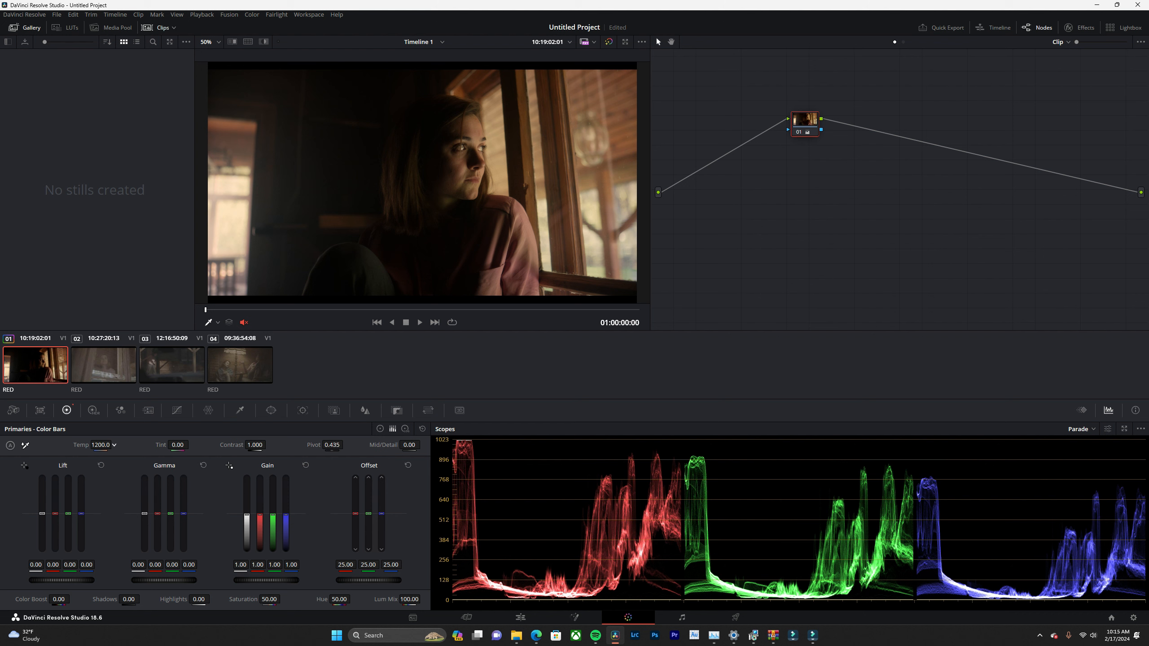
{"action": "key", "text": "ctrl+f"}
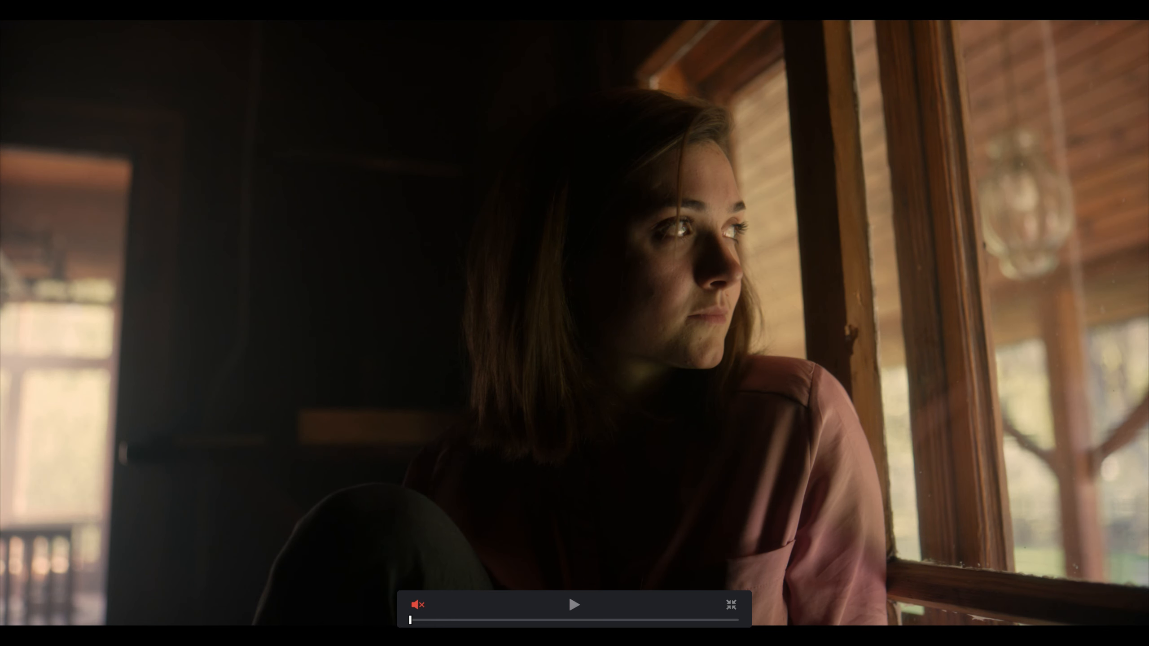
{"action": "key", "text": "ctrl+f"}
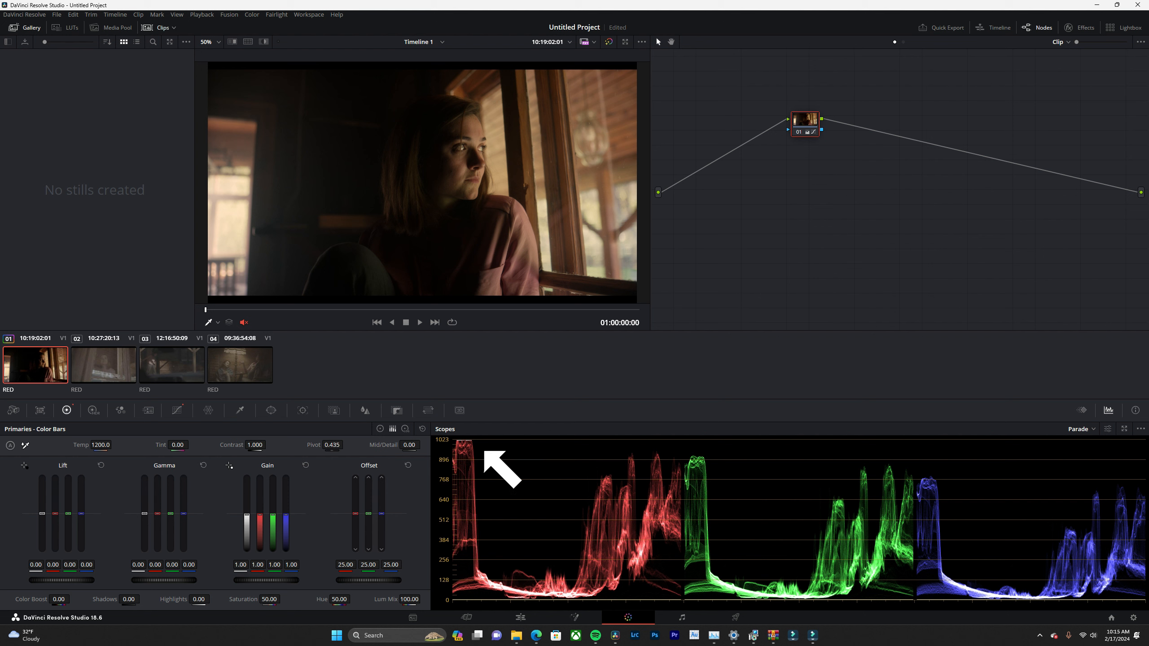
Add a second serial node to clip 01 with offset 21.00 and lift 0.02, and check the image full screen
{"action": "key", "text": "alt+s"}
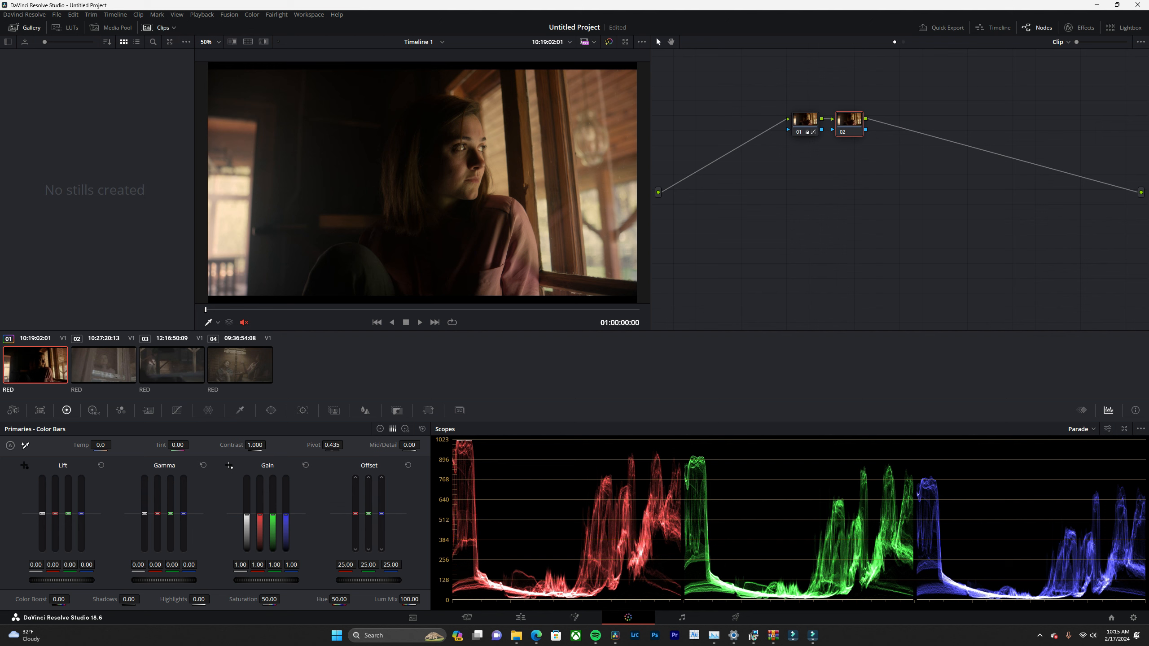
{"action": "left_click_drag", "start_coordinate": [368, 581], "coordinate": [351, 581]}
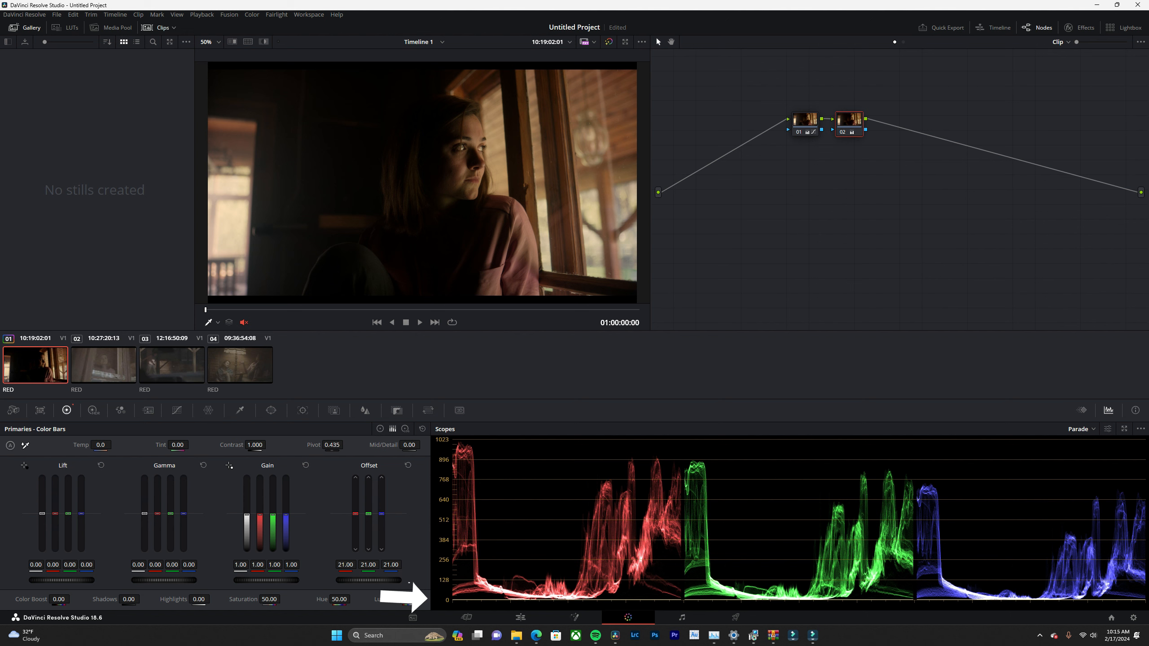
{"action": "left_click_drag", "start_coordinate": [61, 581], "coordinate": [75, 581]}
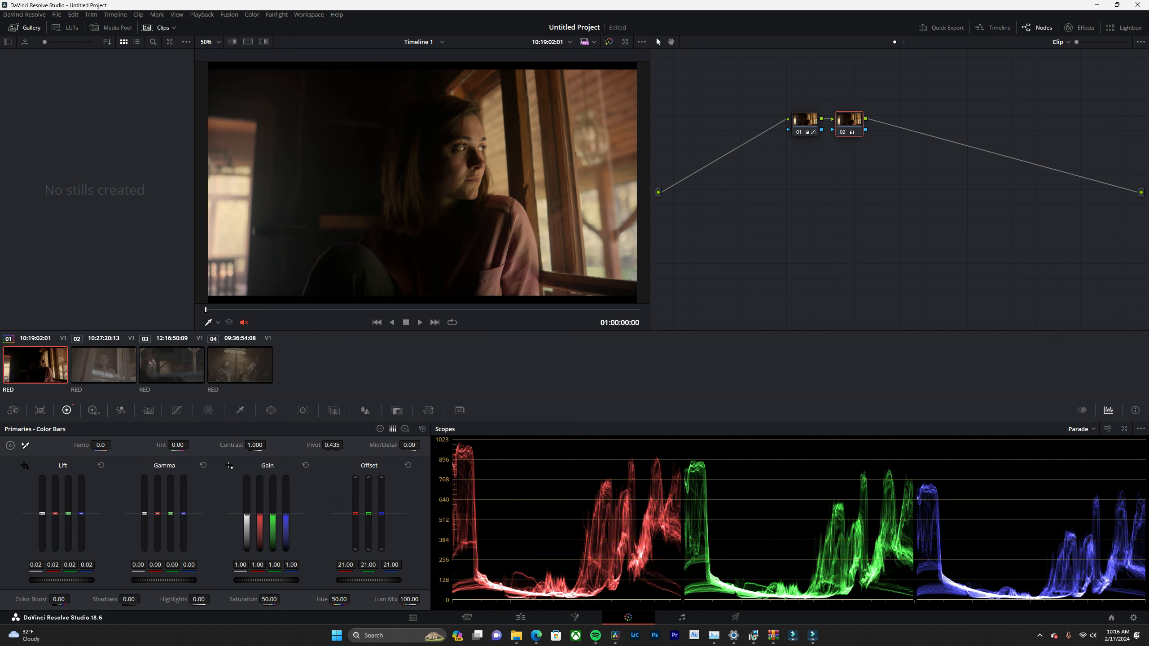
{"action": "key", "text": "ctrl+f"}
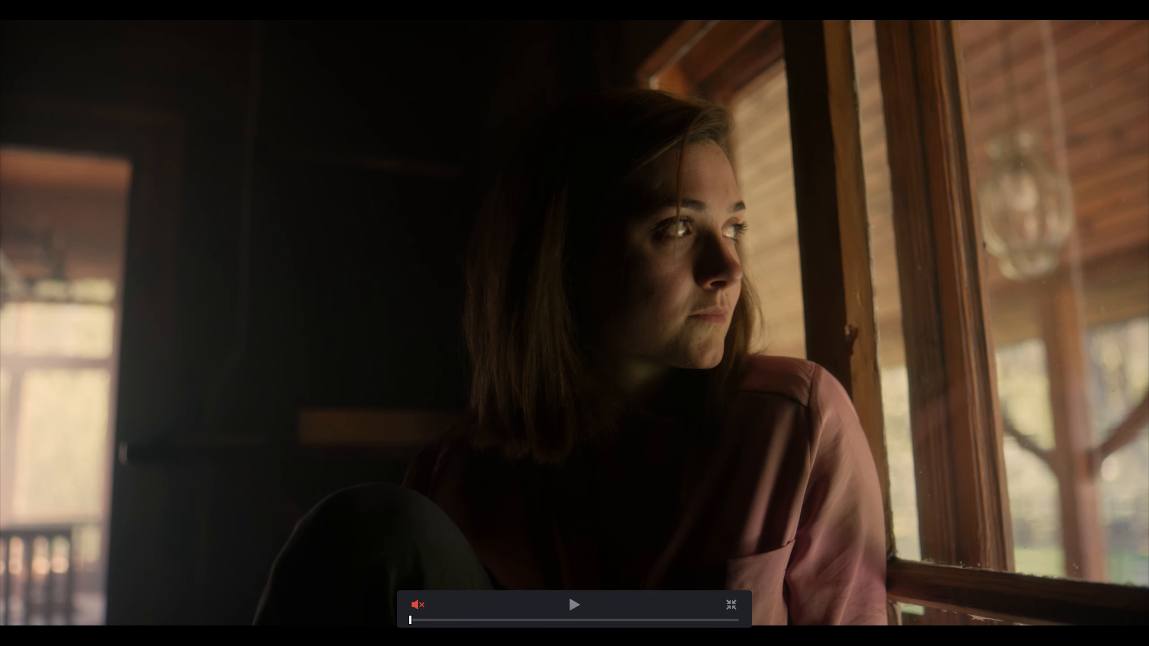
{"action": "key", "text": "ctrl+f"}
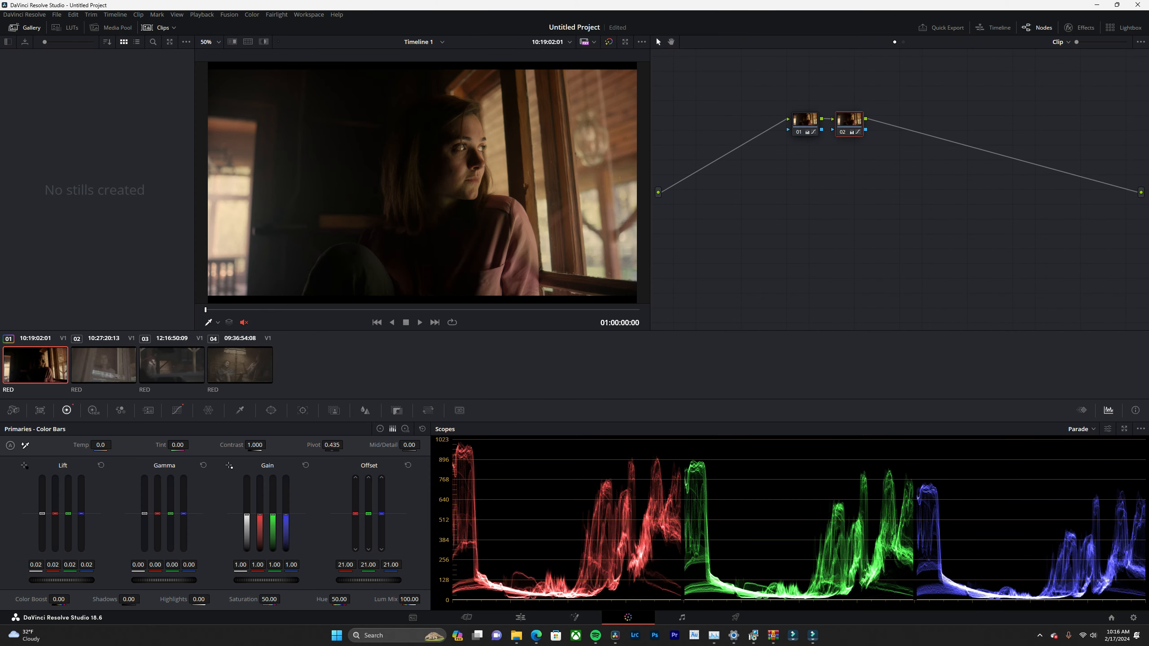
Set clip 02's temperature to 490, contrast to 1.132 and pivot to 0.485, comparing the result with clip 01
{"action": "left_click", "coordinate": [104, 365]}
{"action": "left_click_drag", "start_coordinate": [777, 134], "coordinate": [753, 134]}
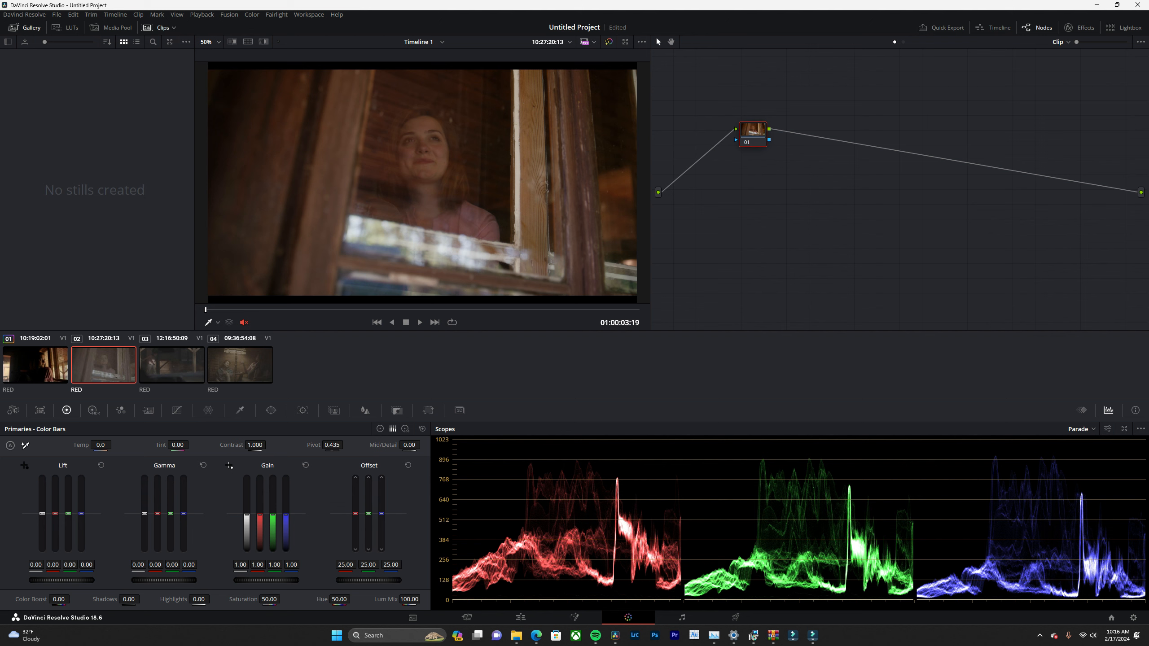
{"action": "mouse_move", "coordinate": [100, 445]}
{"action": "left_mouse_down"}
{"action": "mouse_move", "coordinate": [137, 445]}
{"action": "mouse_move", "coordinate": [120, 445]}
{"action": "left_mouse_up"}
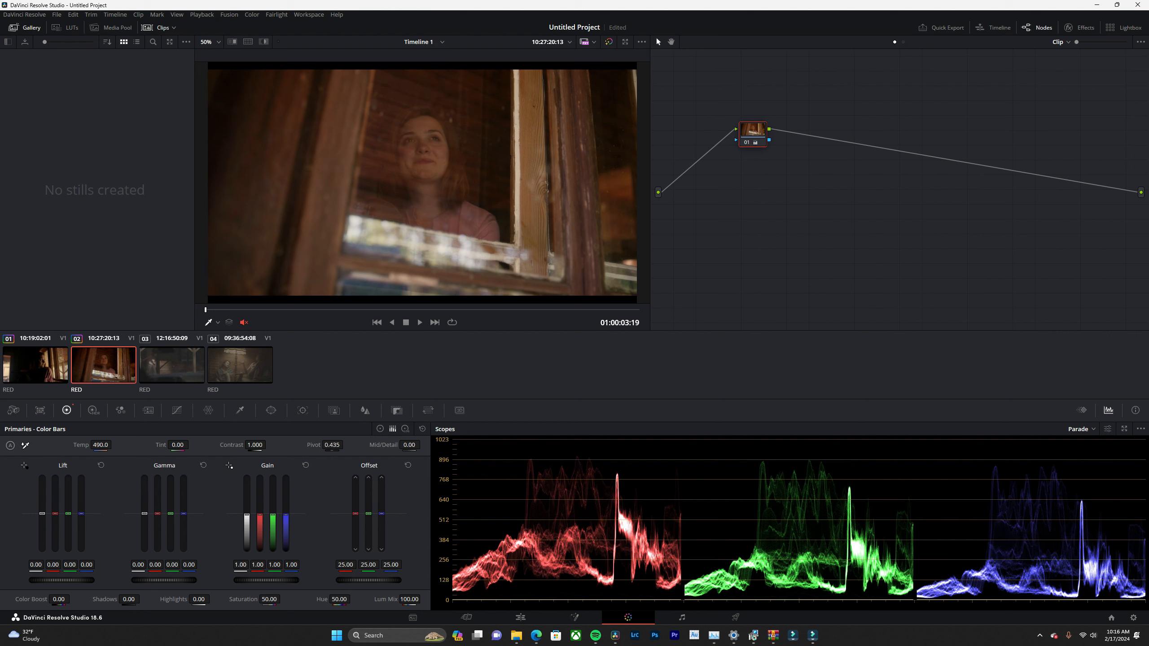
{"action": "left_click_drag", "start_coordinate": [254, 445], "coordinate": [262, 445]}
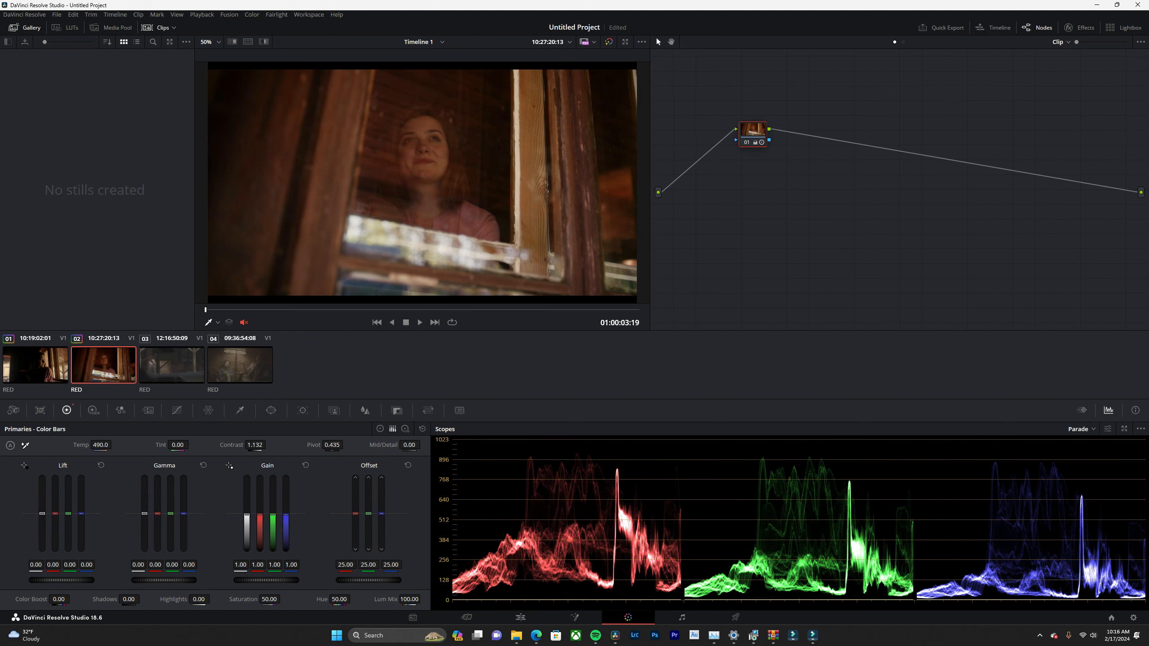
{"action": "left_click_drag", "start_coordinate": [332, 445], "coordinate": [335, 445]}
{"action": "left_click", "coordinate": [35, 365]}
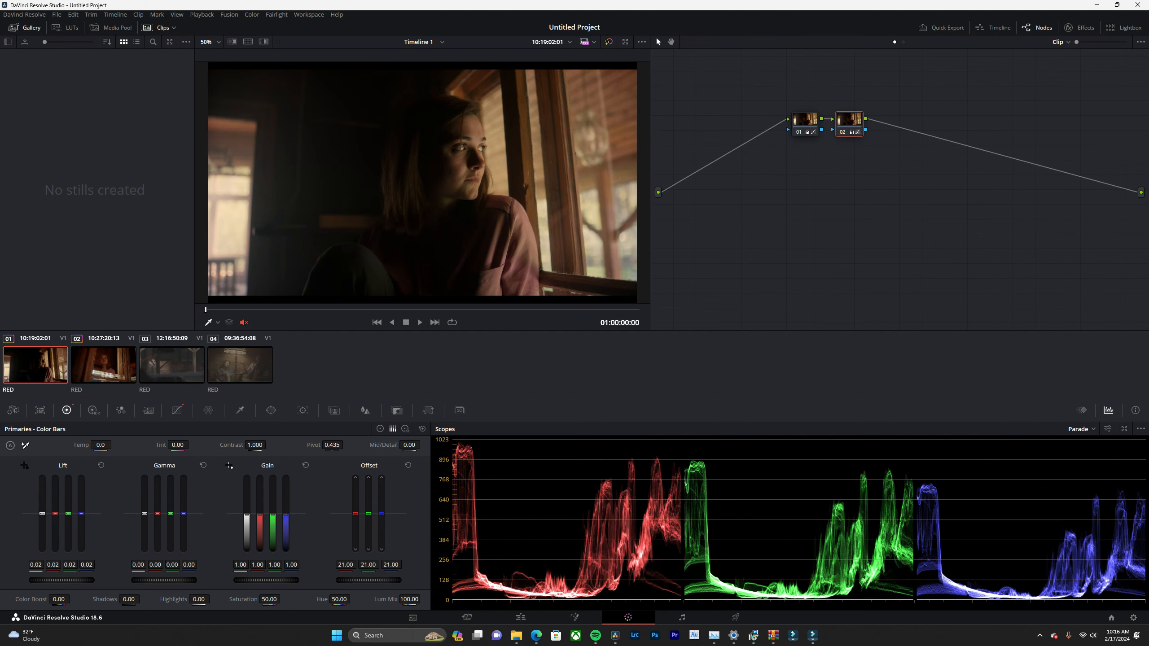
{"action": "left_click", "coordinate": [104, 366]}
{"action": "left_click", "coordinate": [35, 365]}
{"action": "left_click", "coordinate": [103, 366]}
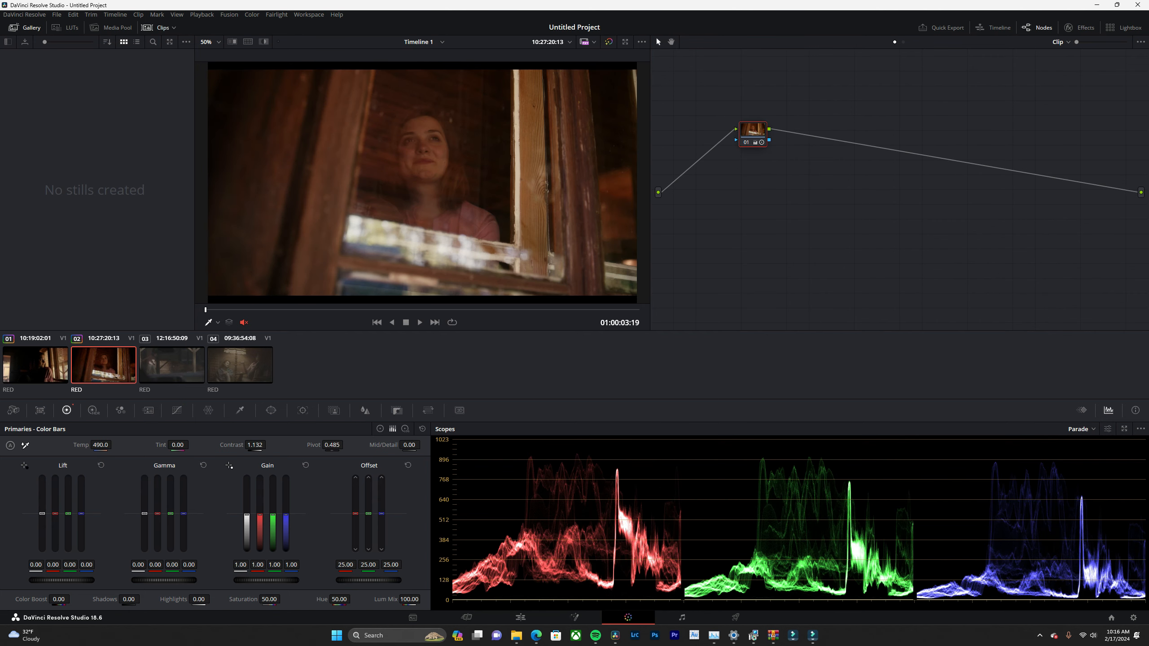
Cool clip 02 by setting its temperature to -220, switching to clip 01 and back to compare
{"action": "left_click_drag", "start_coordinate": [101, 445], "coordinate": [77, 445]}
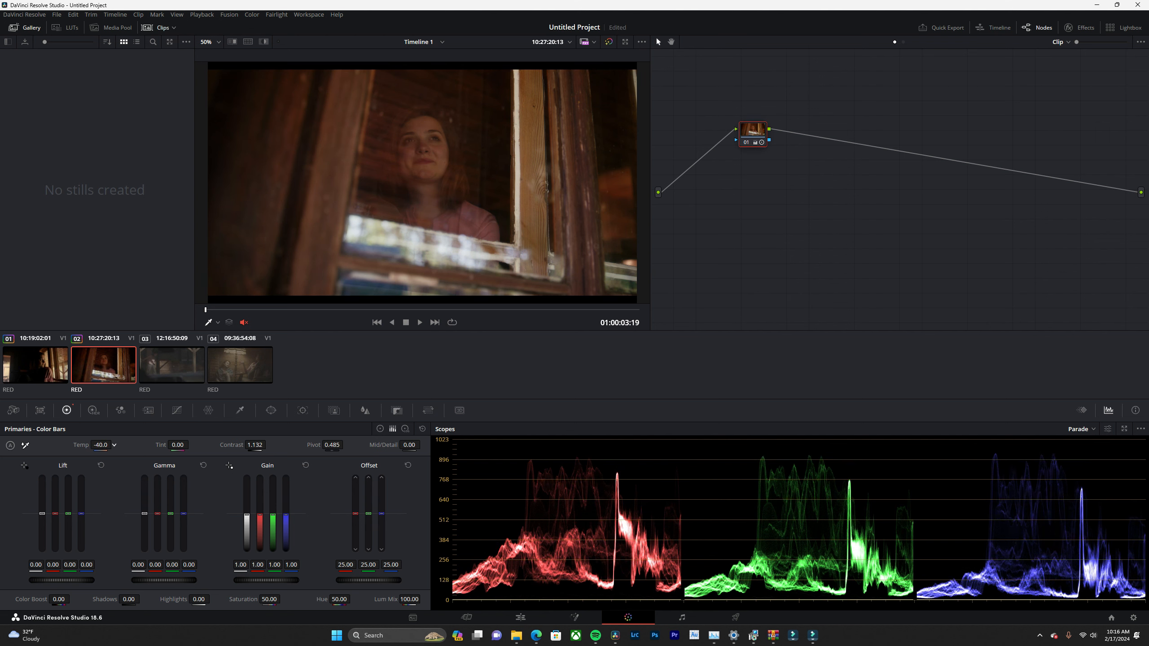
{"action": "key", "text": "Up"}
{"action": "key", "text": "Down"}
{"action": "mouse_move", "coordinate": [114, 444]}
{"action": "left_mouse_down"}
{"action": "mouse_move", "coordinate": [98, 444]}
{"action": "mouse_move", "coordinate": [118, 444]}
{"action": "left_mouse_up"}
{"action": "key", "text": "Up"}
{"action": "key", "text": "Down"}
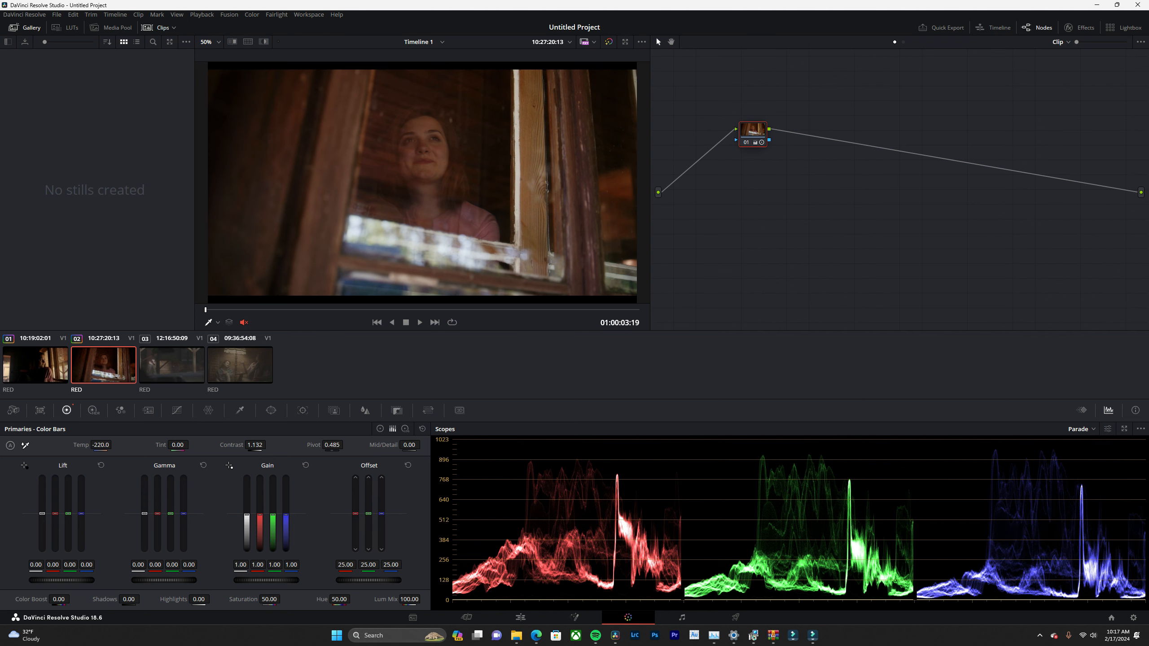
Set clip 02's tint to -19.50, contrast to 1.156 and pivot to 0.403, and play the cut from clip 01 full screen
{"action": "left_click_drag", "start_coordinate": [191, 444], "coordinate": [191, 444]}
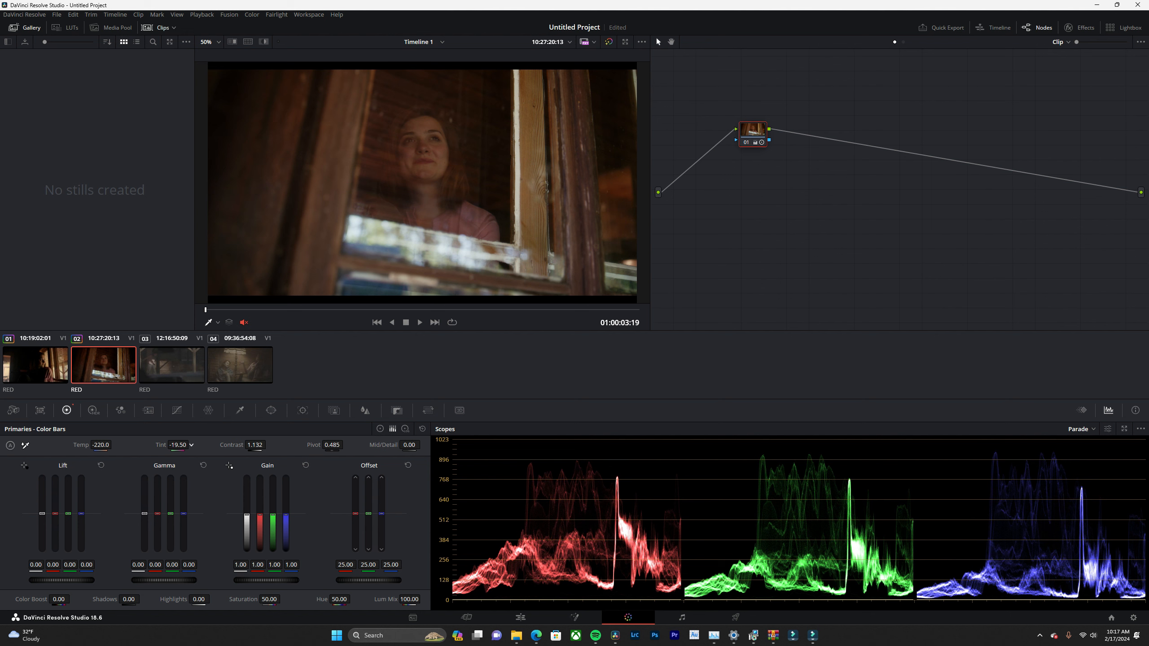
{"action": "key", "text": "Up"}
{"action": "key", "text": "Down"}
{"action": "left_click_drag", "start_coordinate": [268, 444], "coordinate": [272, 445]}
{"action": "left_click_drag", "start_coordinate": [355, 445], "coordinate": [346, 444]}
{"action": "key", "text": "Up"}
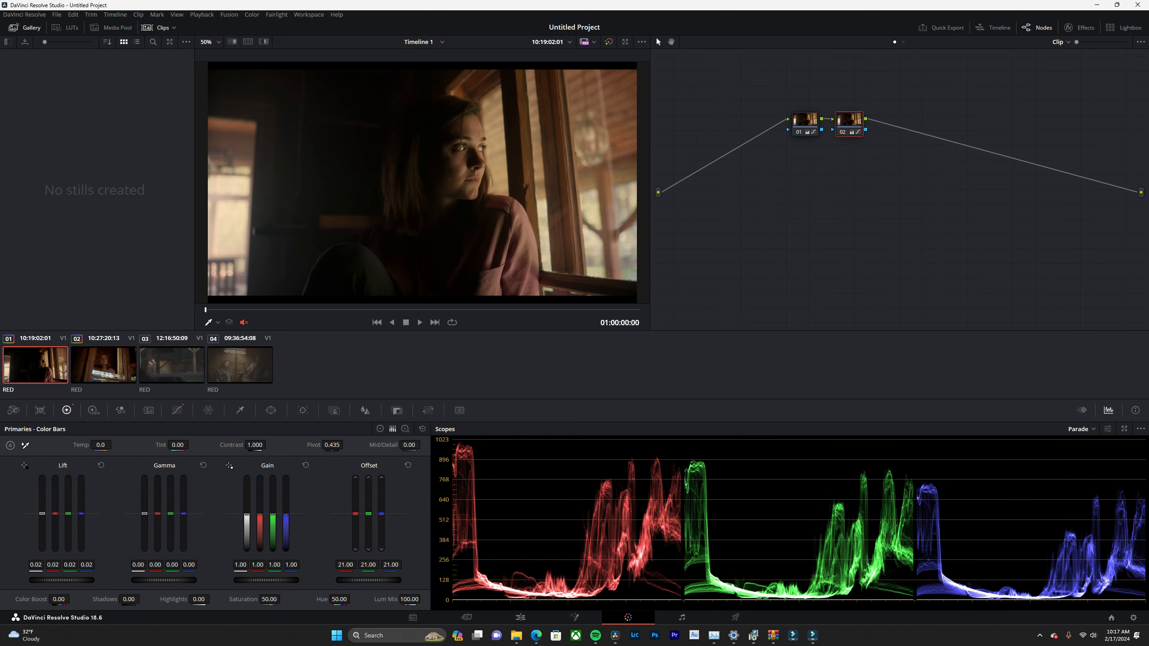
{"action": "key", "text": "p"}
{"action": "key", "text": "space"}
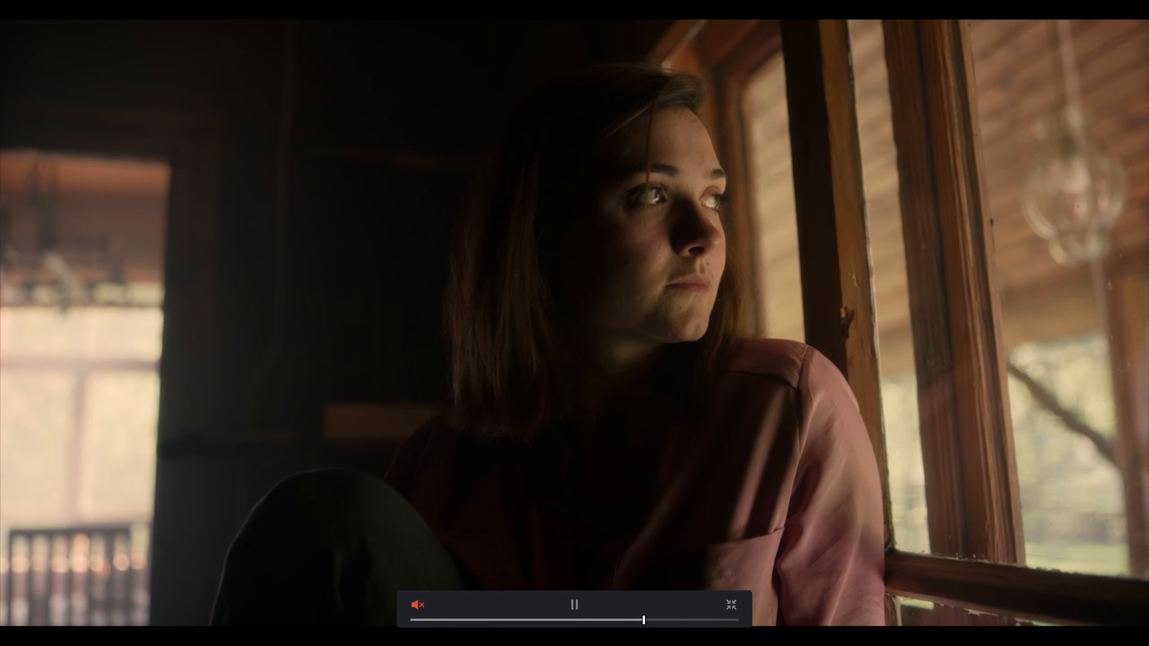
{"action": "key", "text": "space"}
{"action": "key", "text": "p"}
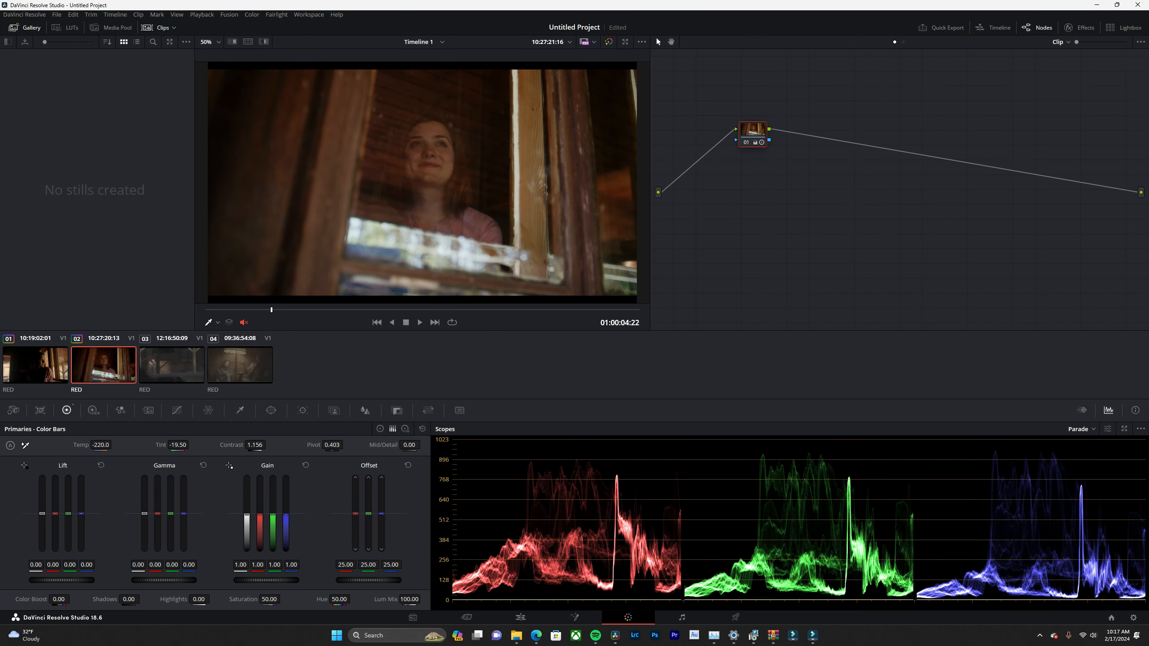
Set clip 02's tint to -31.00 and temperature to -470, and play clips 01 and 02 full screen
{"action": "left_click_drag", "start_coordinate": [177, 445], "coordinate": [174, 445]}
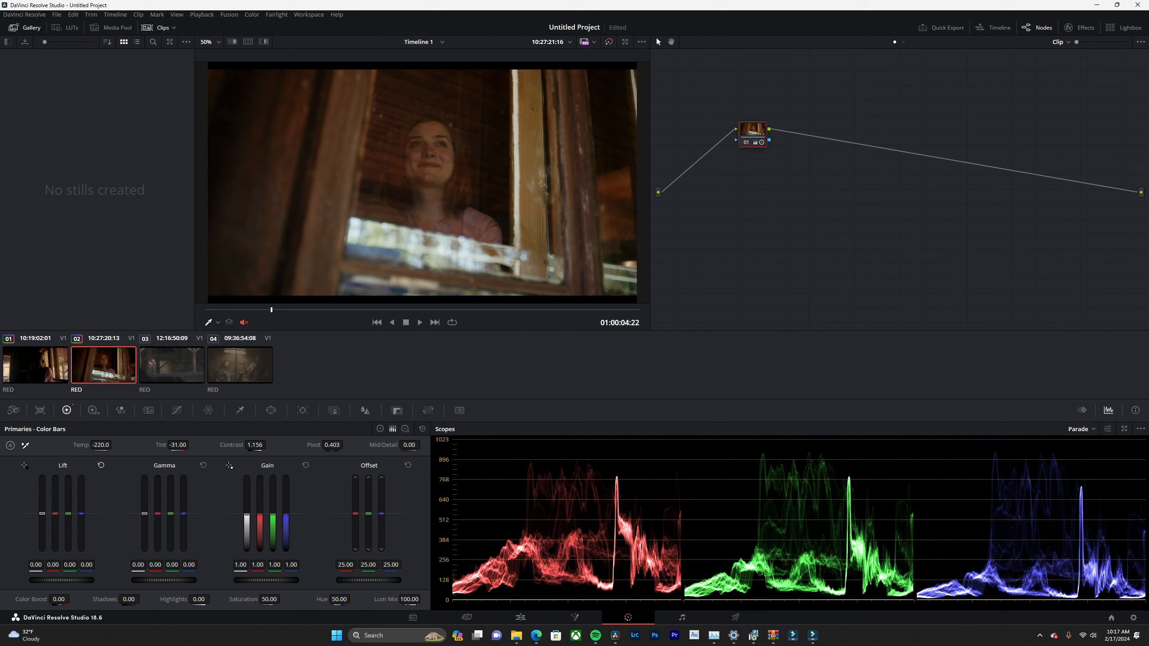
{"action": "mouse_move", "coordinate": [100, 445]}
{"action": "left_mouse_down"}
{"action": "mouse_move", "coordinate": [89, 445]}
{"action": "mouse_move", "coordinate": [104, 446]}
{"action": "left_mouse_up"}
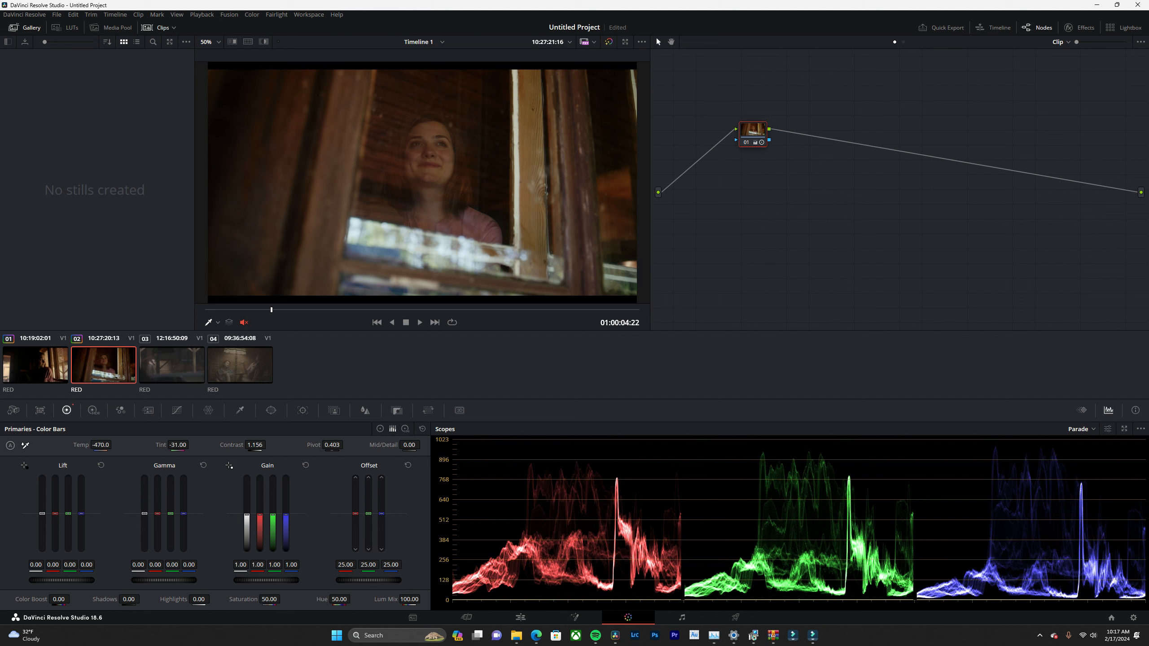
{"action": "left_click", "coordinate": [43, 370]}
{"action": "key", "text": "ctrl+f"}
{"action": "key", "text": "space"}
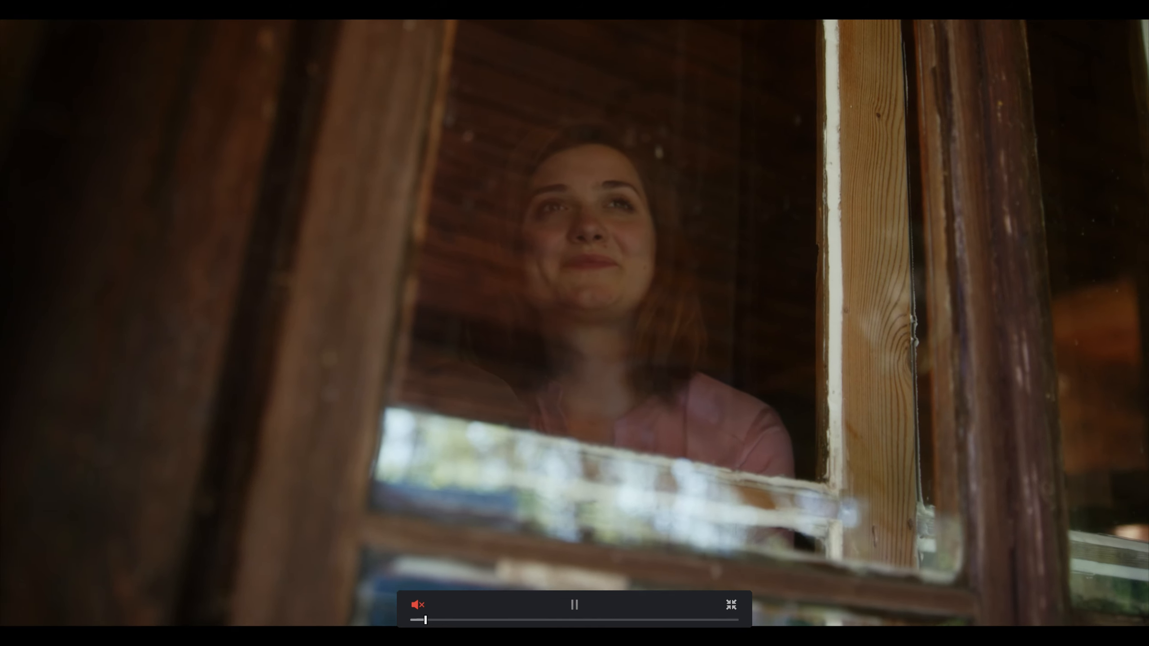
{"action": "key", "text": "space"}
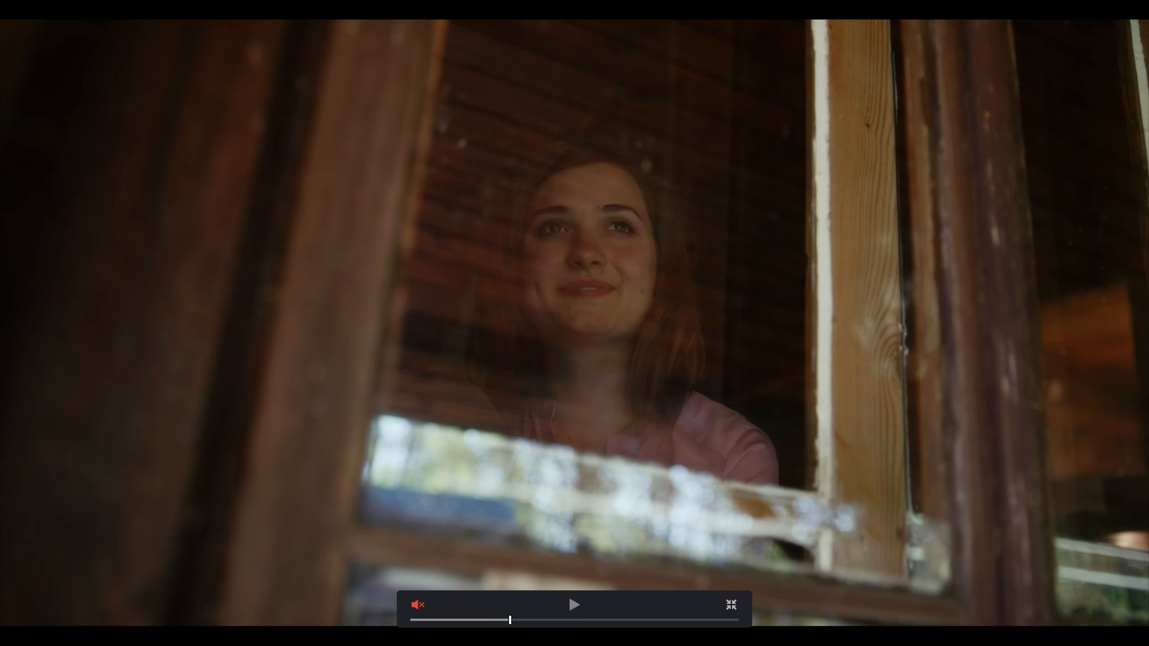
{"action": "key", "text": "ctrl+f"}
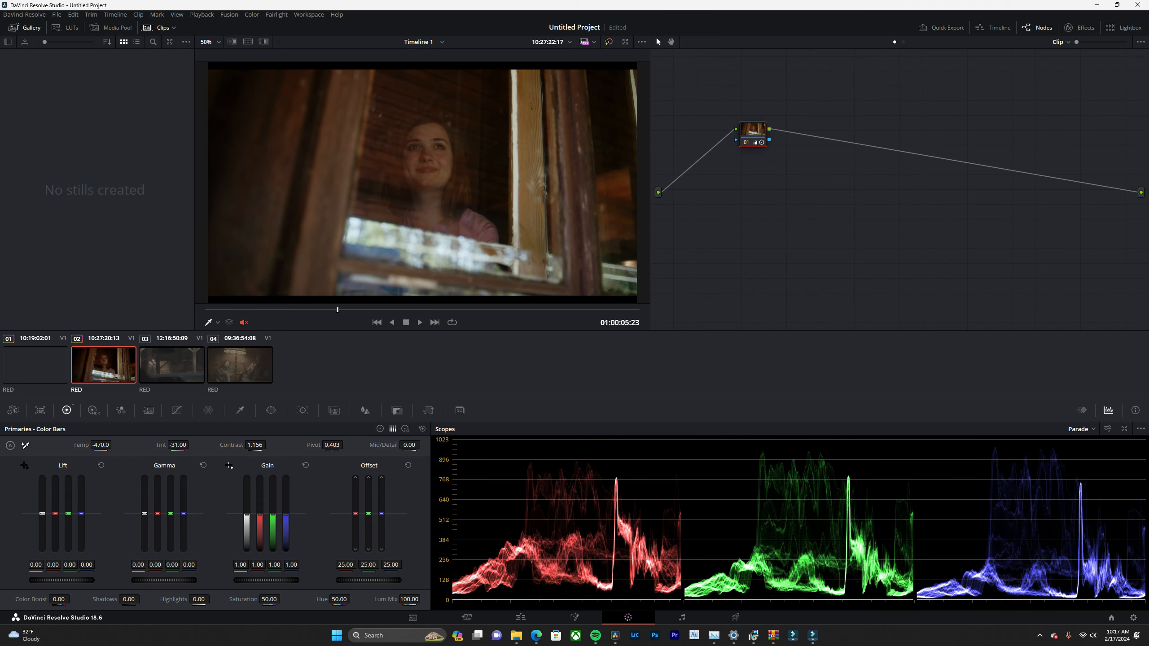
Set clip 02's offset to 23.40, contrast to 1.152 and tint to -45.00, and replay from clip 01 full screen
{"action": "left_click_drag", "start_coordinate": [368, 580], "coordinate": [354, 580]}
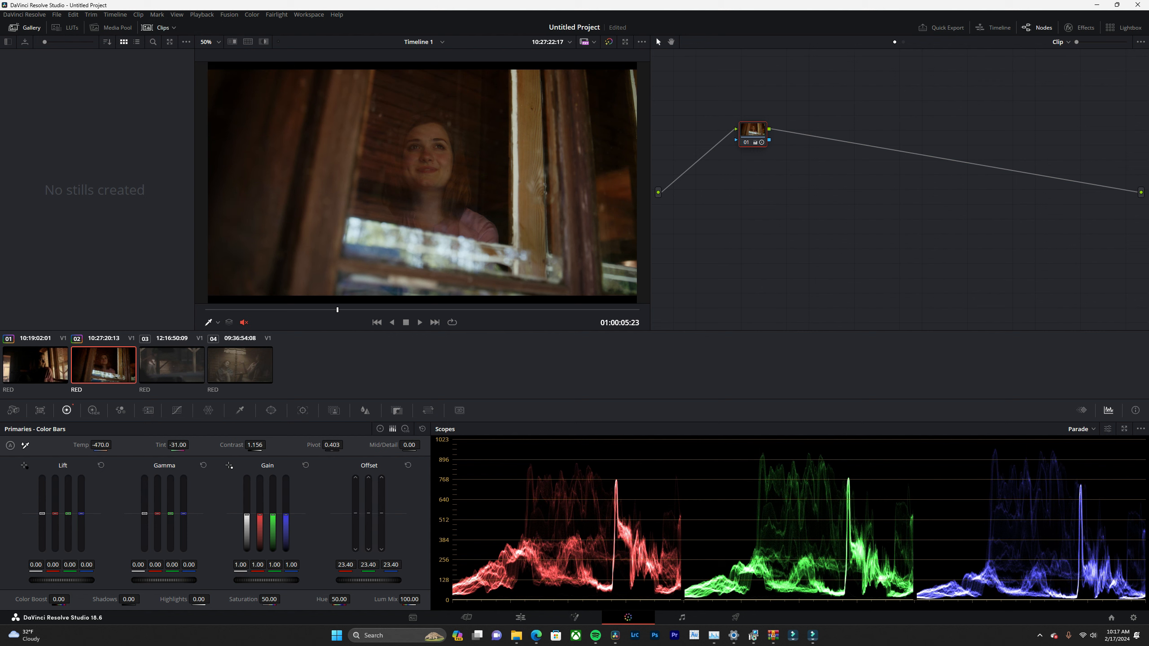
{"action": "left_click_drag", "start_coordinate": [270, 444], "coordinate": [269, 444]}
{"action": "left_click_drag", "start_coordinate": [177, 445], "coordinate": [168, 445]}
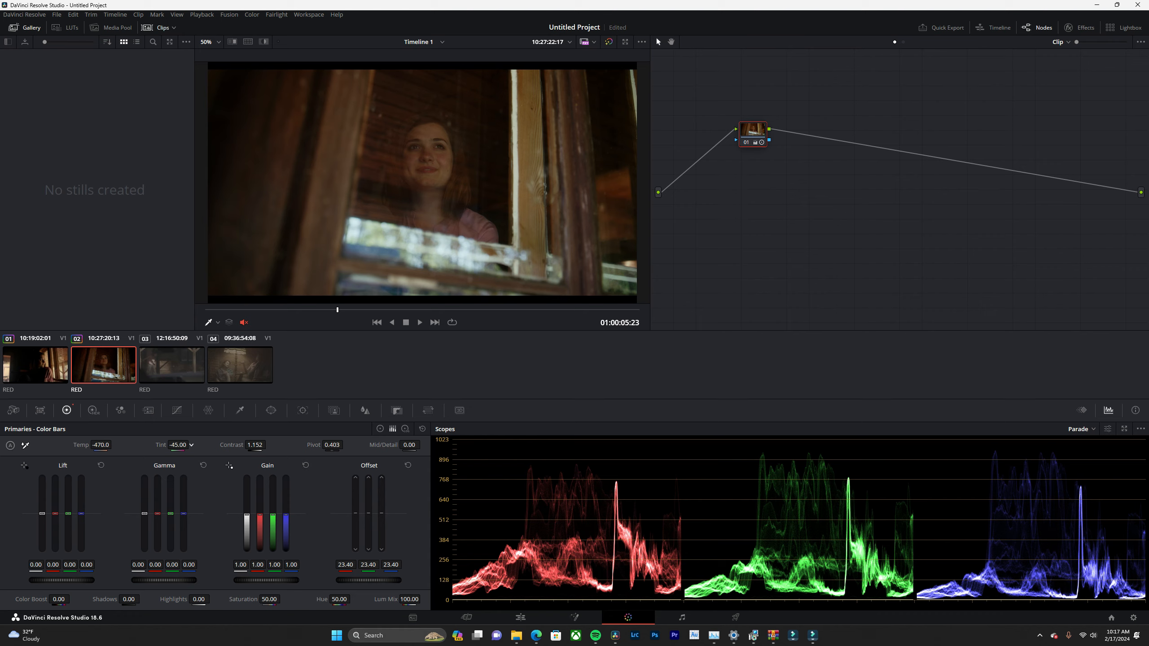
{"action": "left_click", "coordinate": [35, 365]}
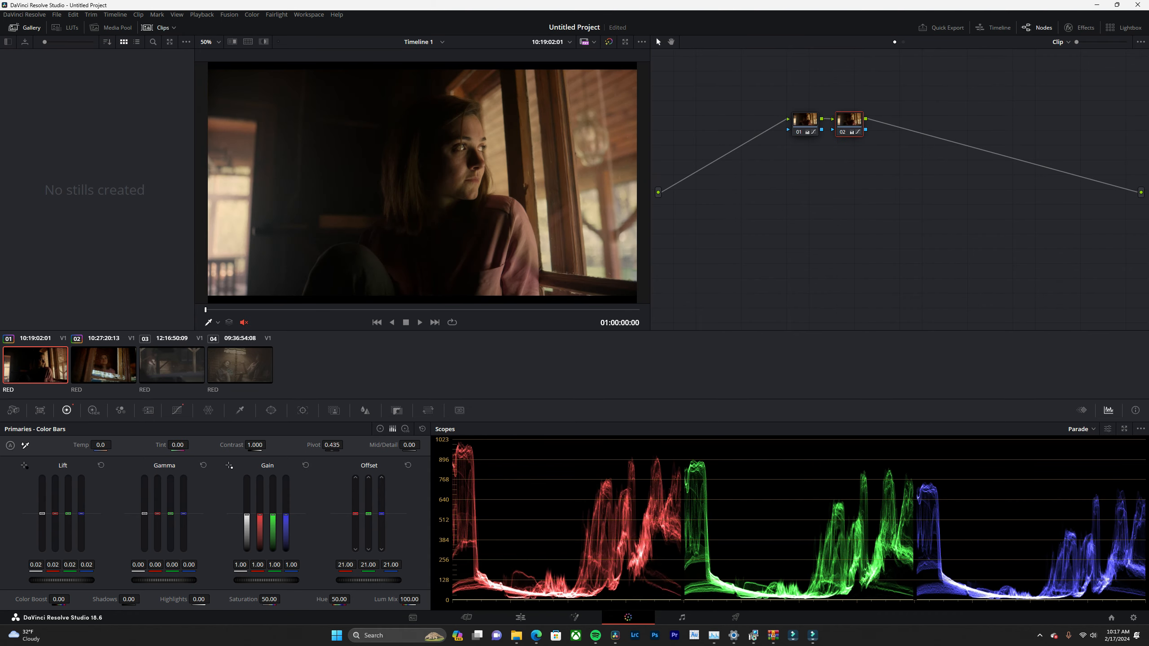
{"action": "key", "text": "ctrl+f"}
{"action": "key", "text": "space"}
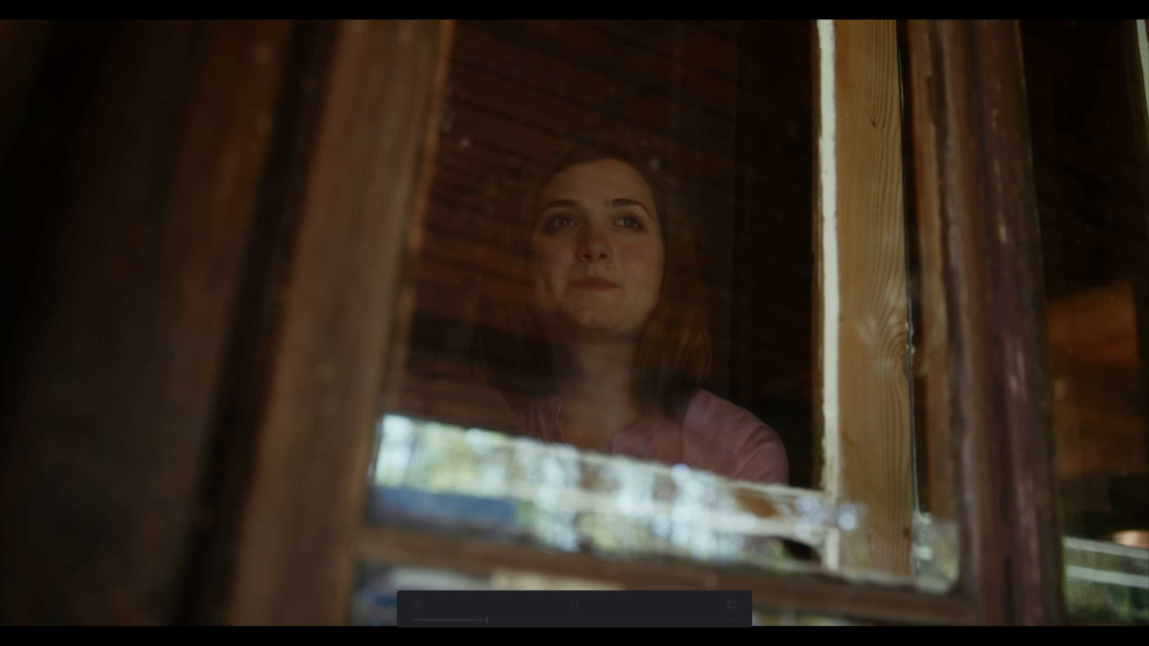
{"action": "key", "text": "space"}
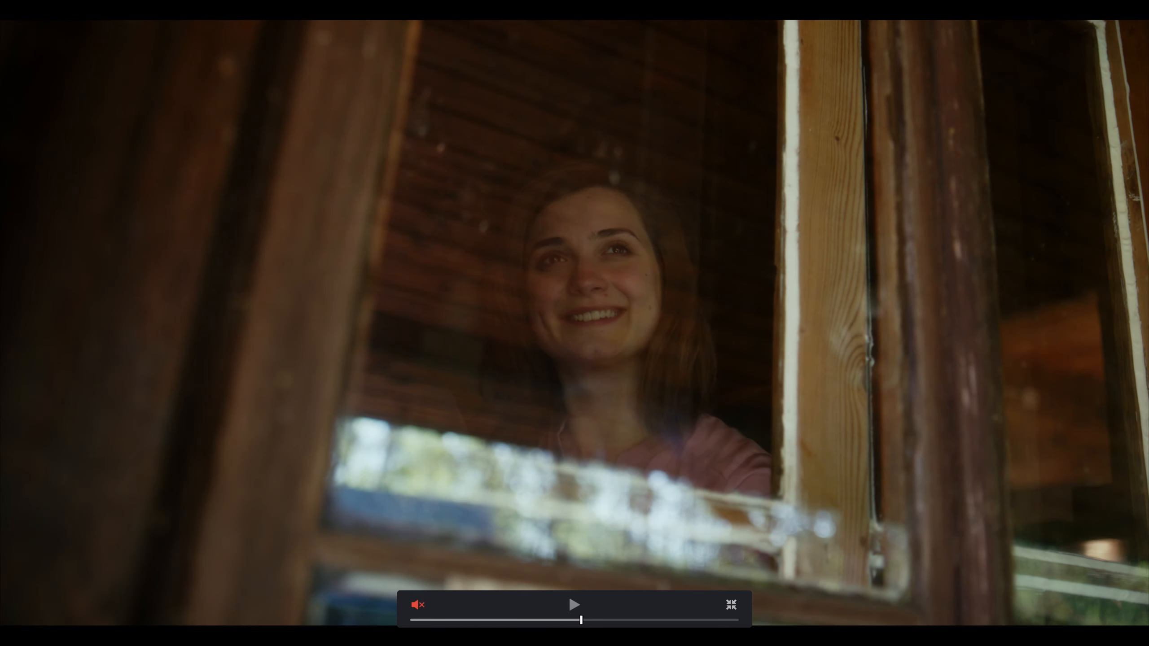
Continue playback into clip 03, set that clip's temperature to 840 and adjust its contrast, checking the image full screen
{"action": "key", "text": "space"}
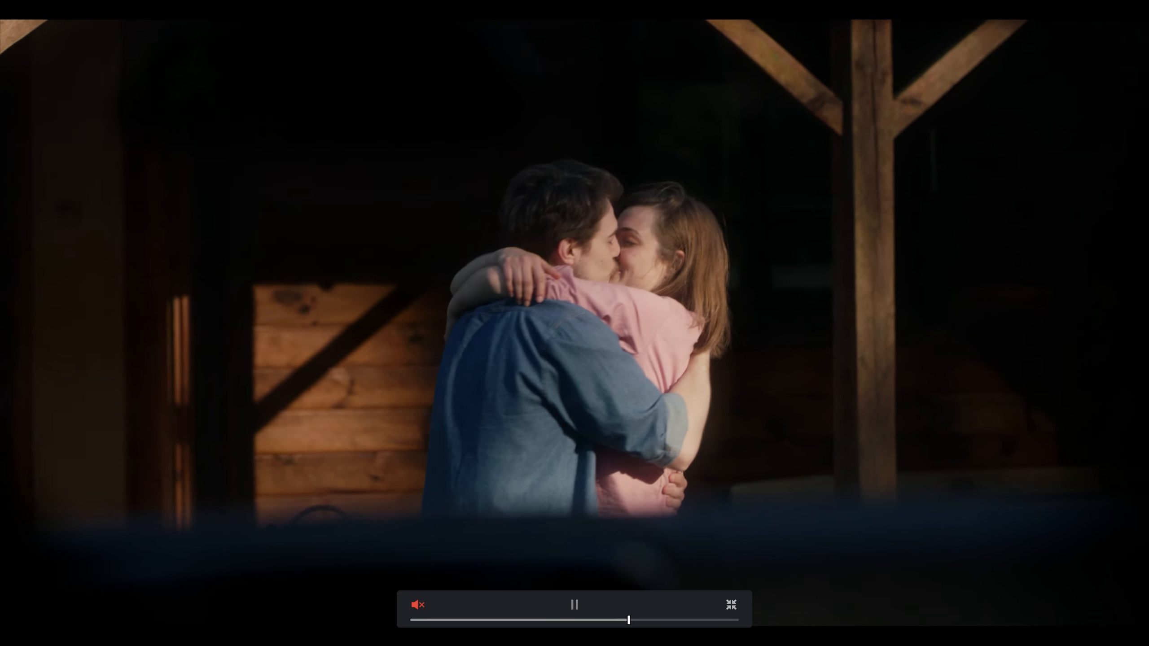
{"action": "key", "text": "space"}
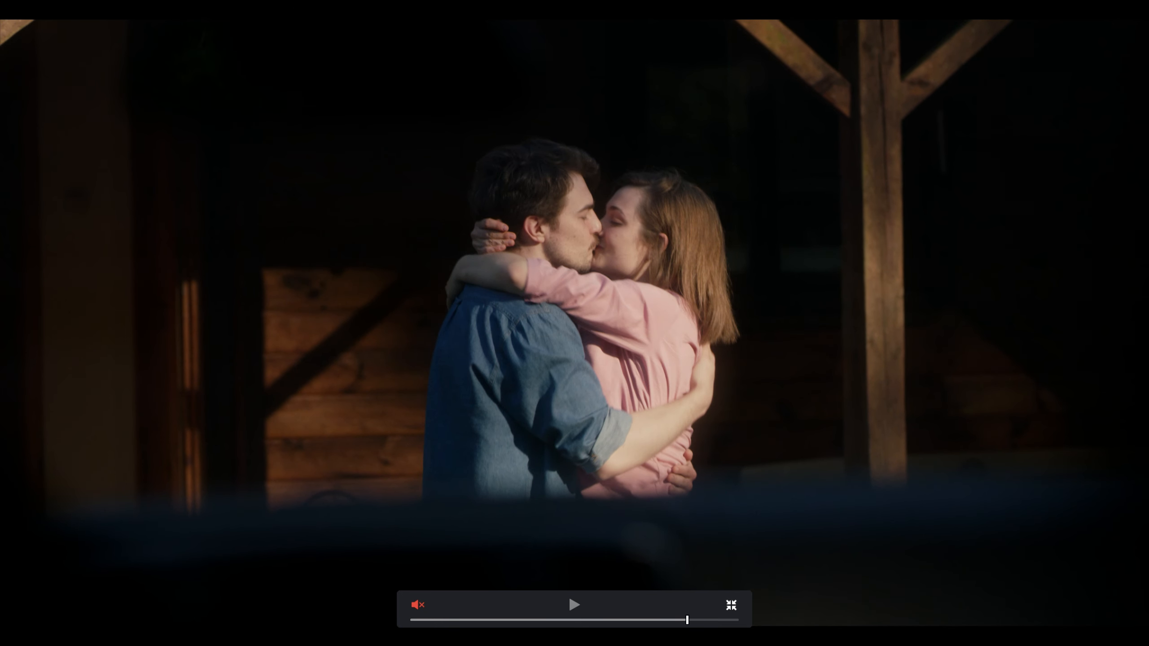
{"action": "left_click", "coordinate": [731, 605]}
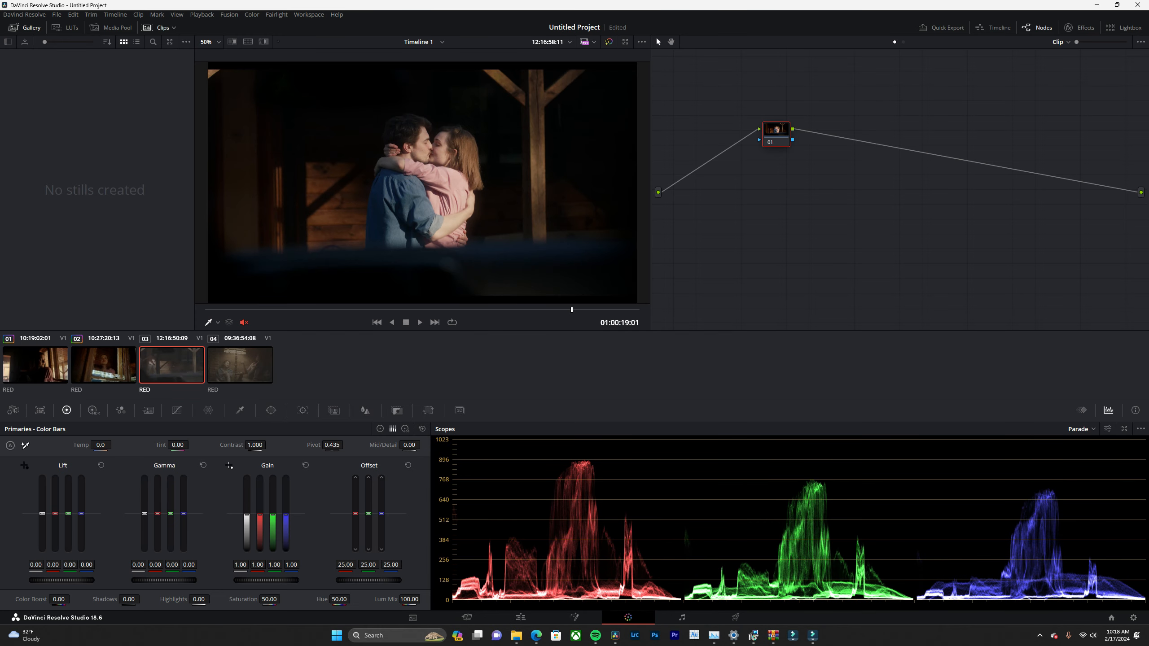
{"action": "left_click_drag", "start_coordinate": [777, 134], "coordinate": [763, 135]}
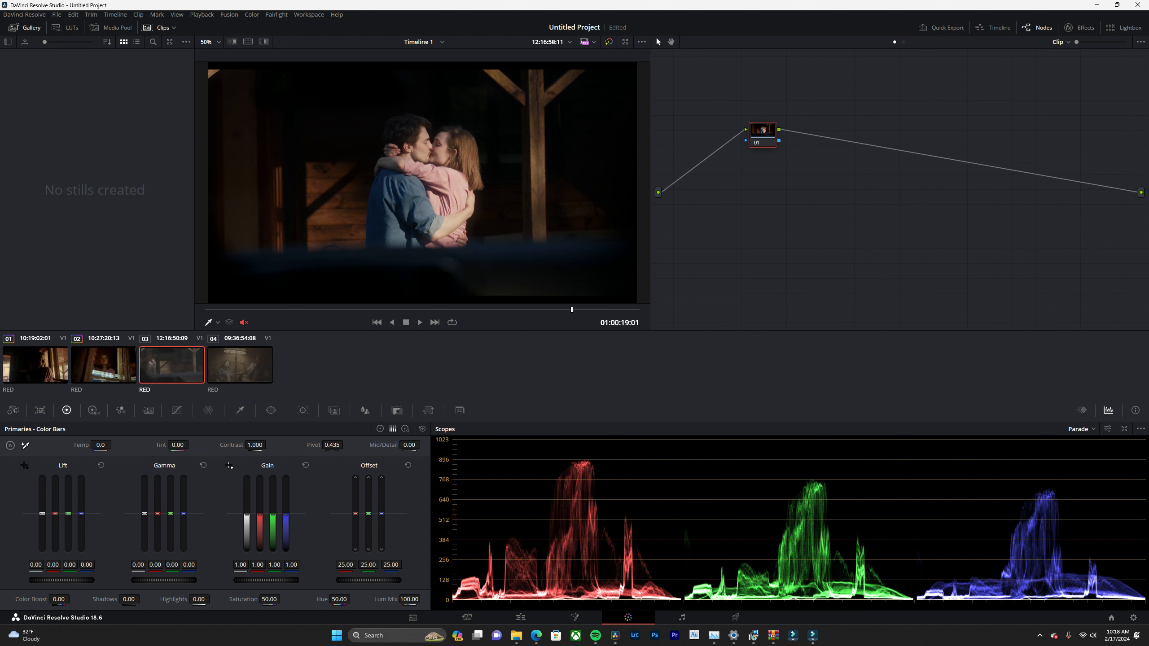
{"action": "mouse_move", "coordinate": [96, 445]}
{"action": "left_mouse_down"}
{"action": "mouse_move", "coordinate": [127, 444]}
{"action": "mouse_move", "coordinate": [114, 444]}
{"action": "left_mouse_up"}
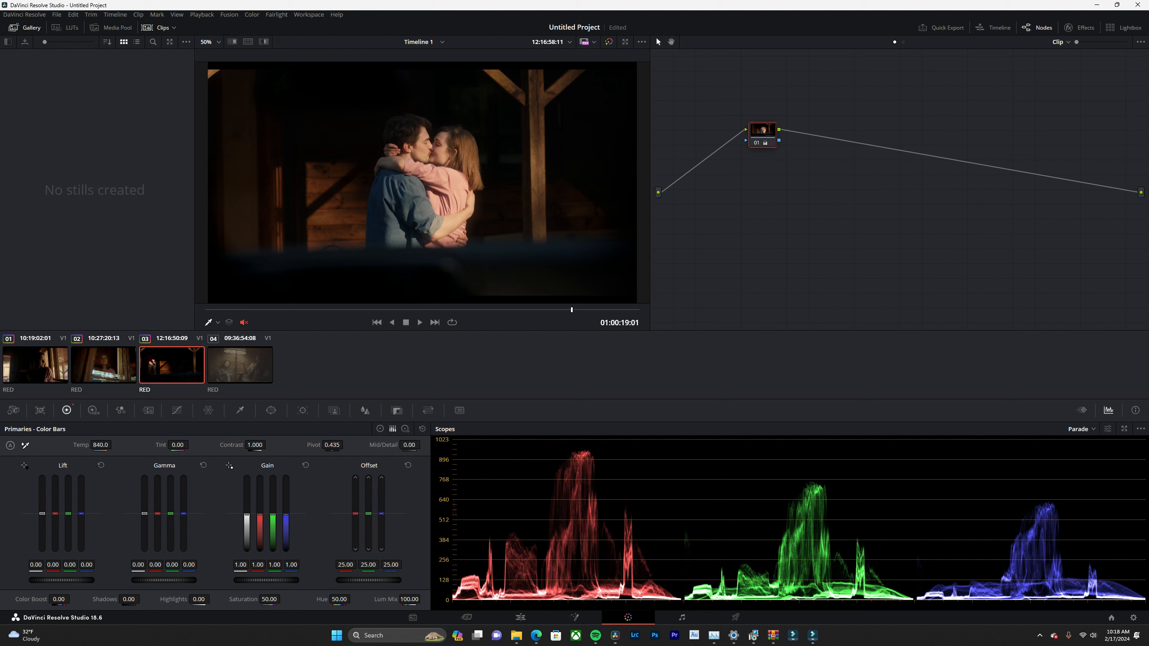
{"action": "left_click_drag", "start_coordinate": [269, 444], "coordinate": [346, 444]}
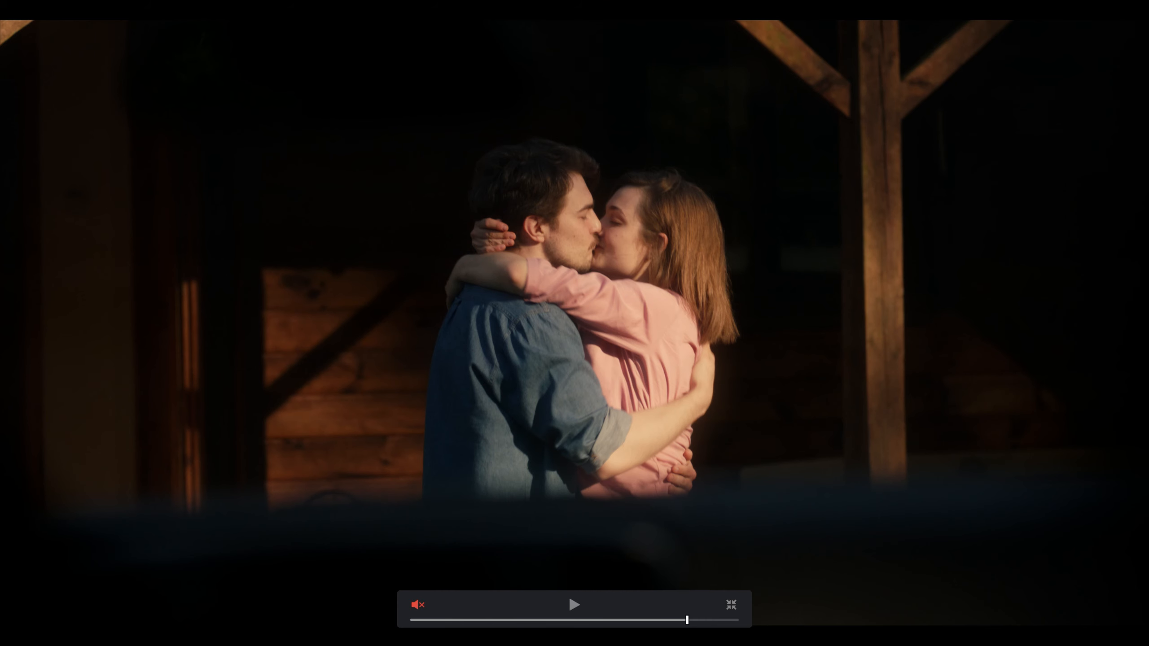
{"action": "key", "text": "Escape"}
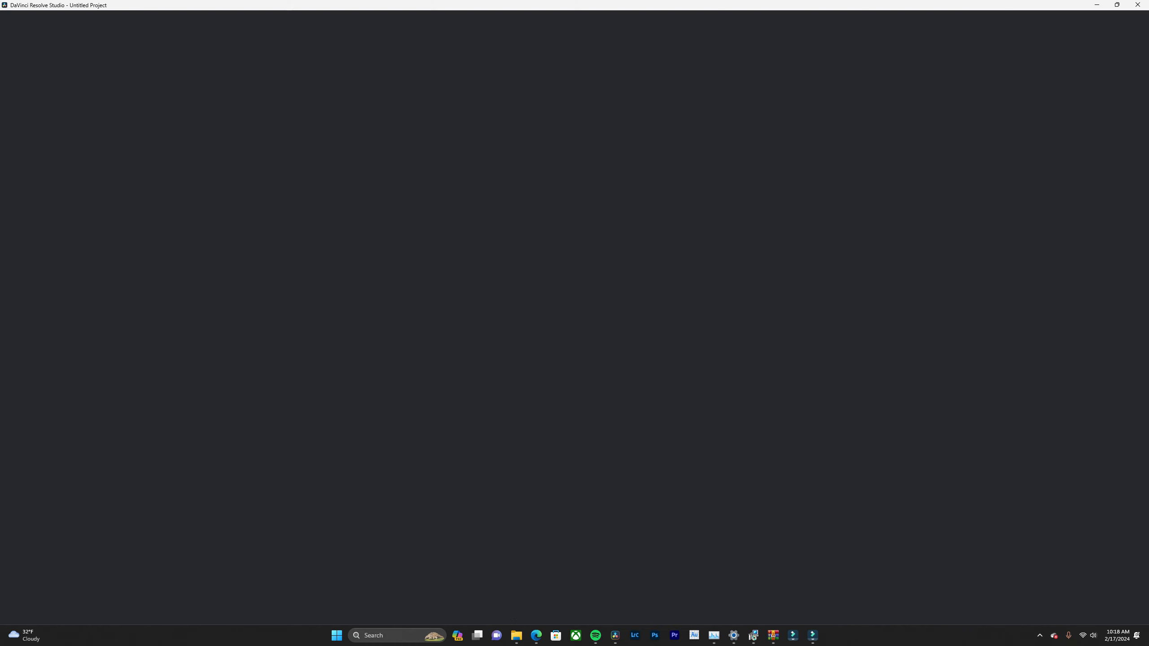
Play the timeline full screen from the start through clip 03 to review the grade
{"action": "key", "text": "Home"}
{"action": "key", "text": "ctrl+f"}
{"action": "key", "text": "space"}
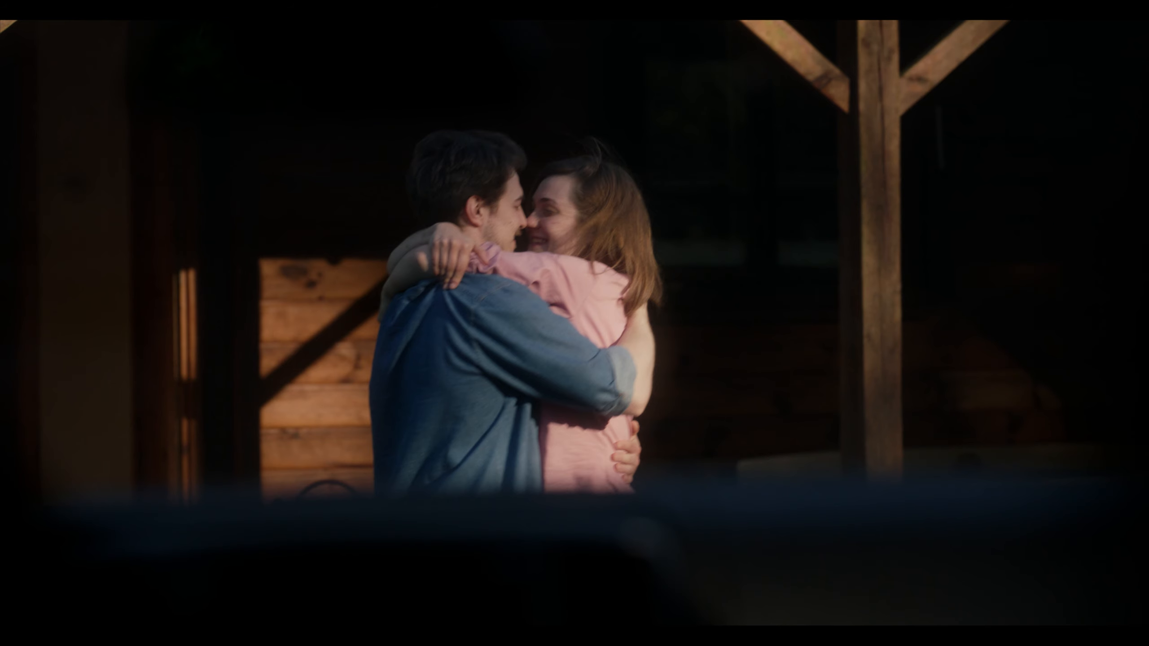
{"action": "left_click", "coordinate": [731, 604]}
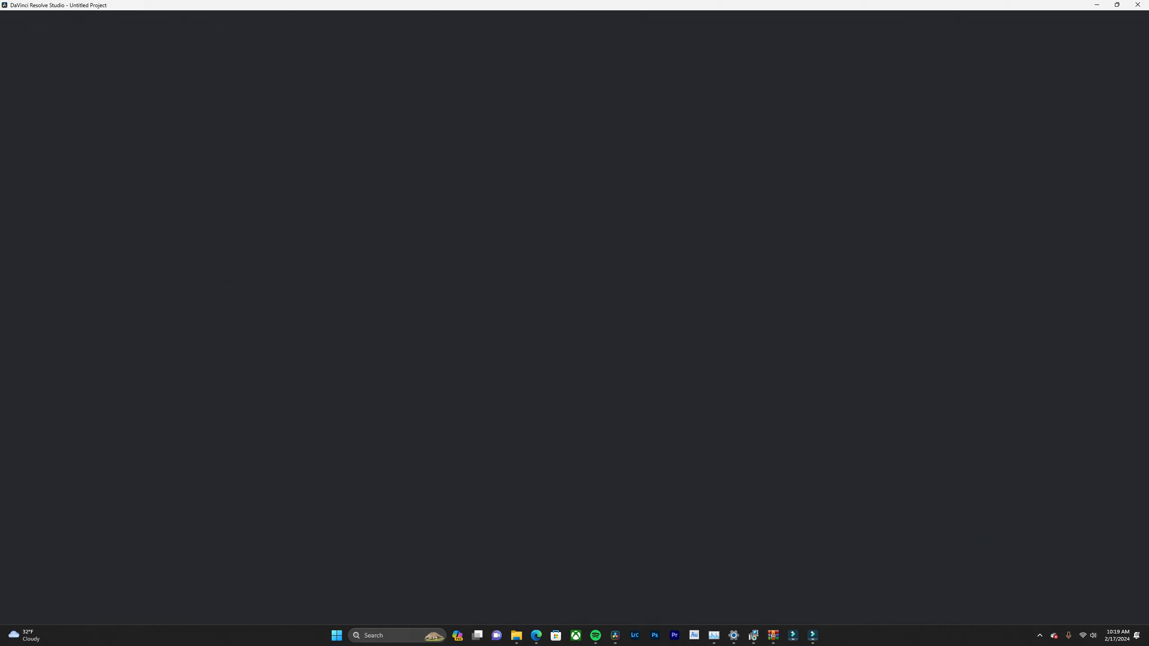